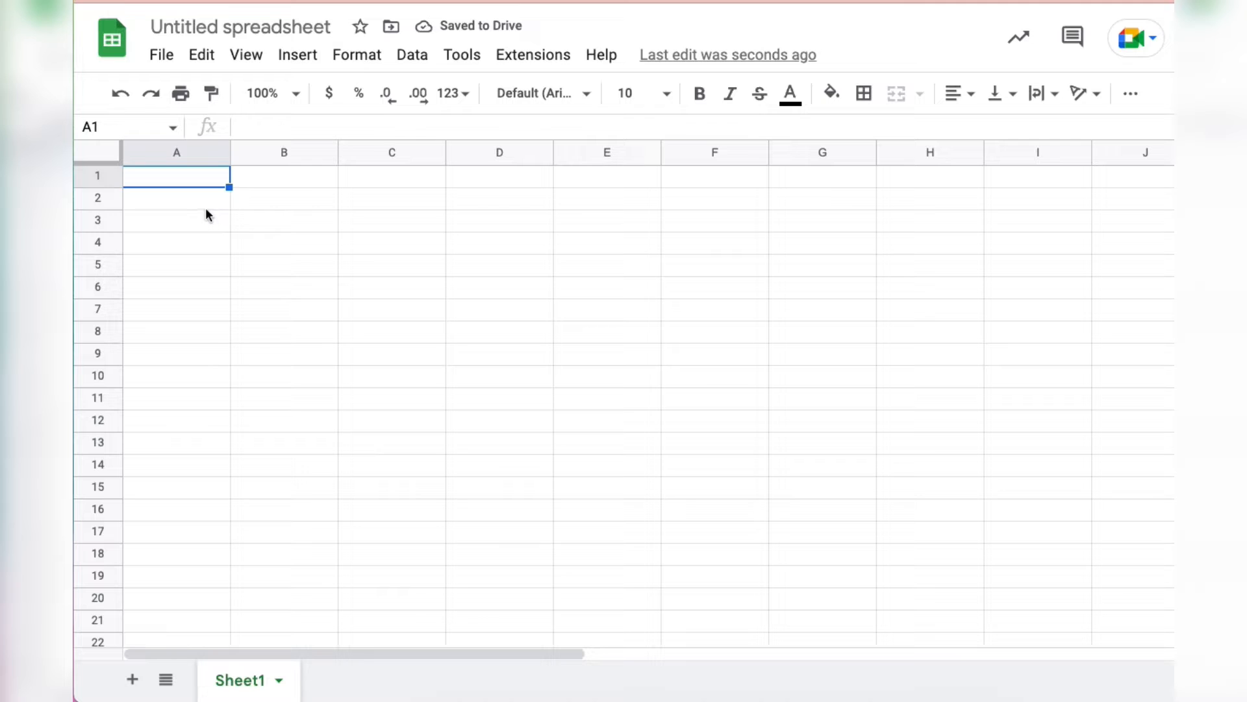
- Enter Week 1 and Week 2 in B2:B3 and autofill the series down to Week 5 in B6
click(282, 199)
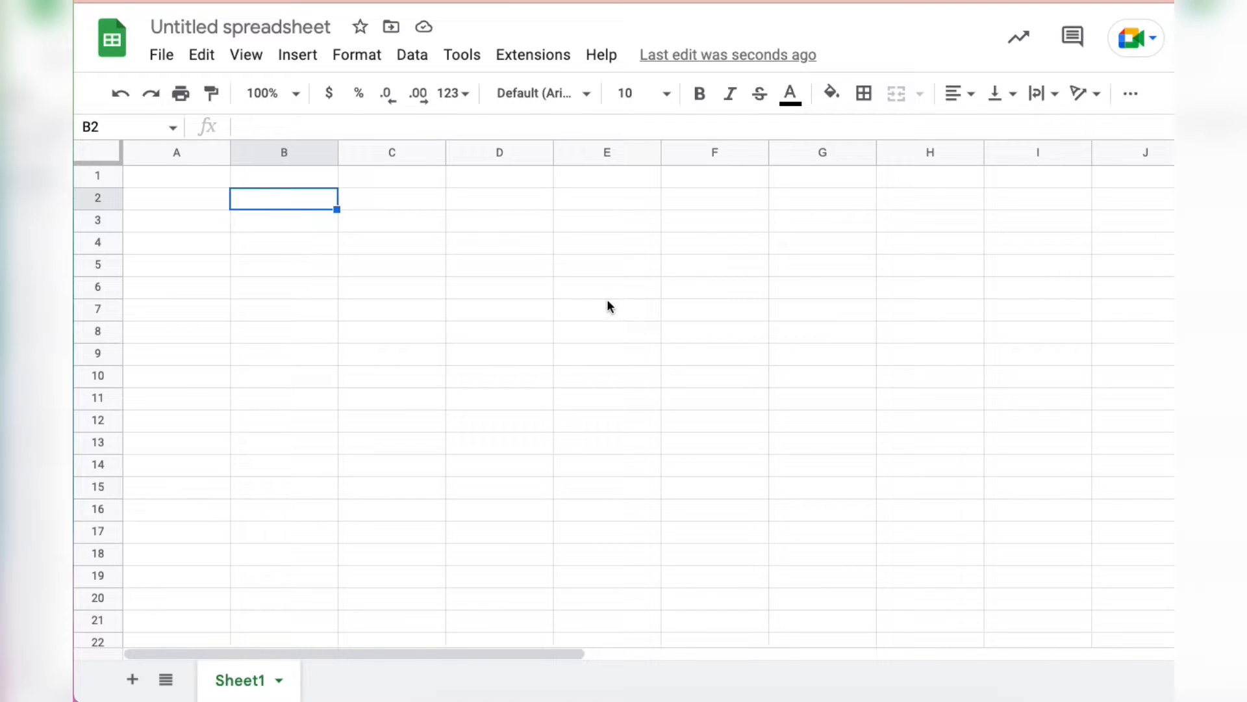
text(Week 1)
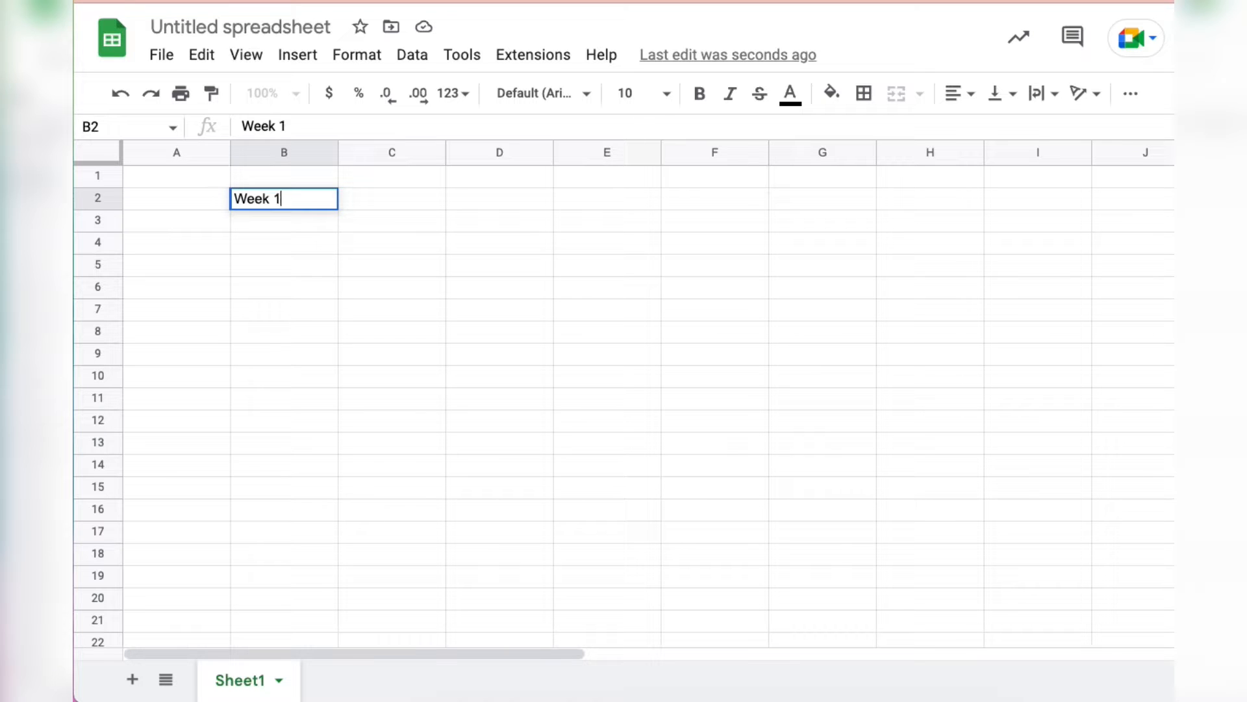
key(Return)
text(Week 2)
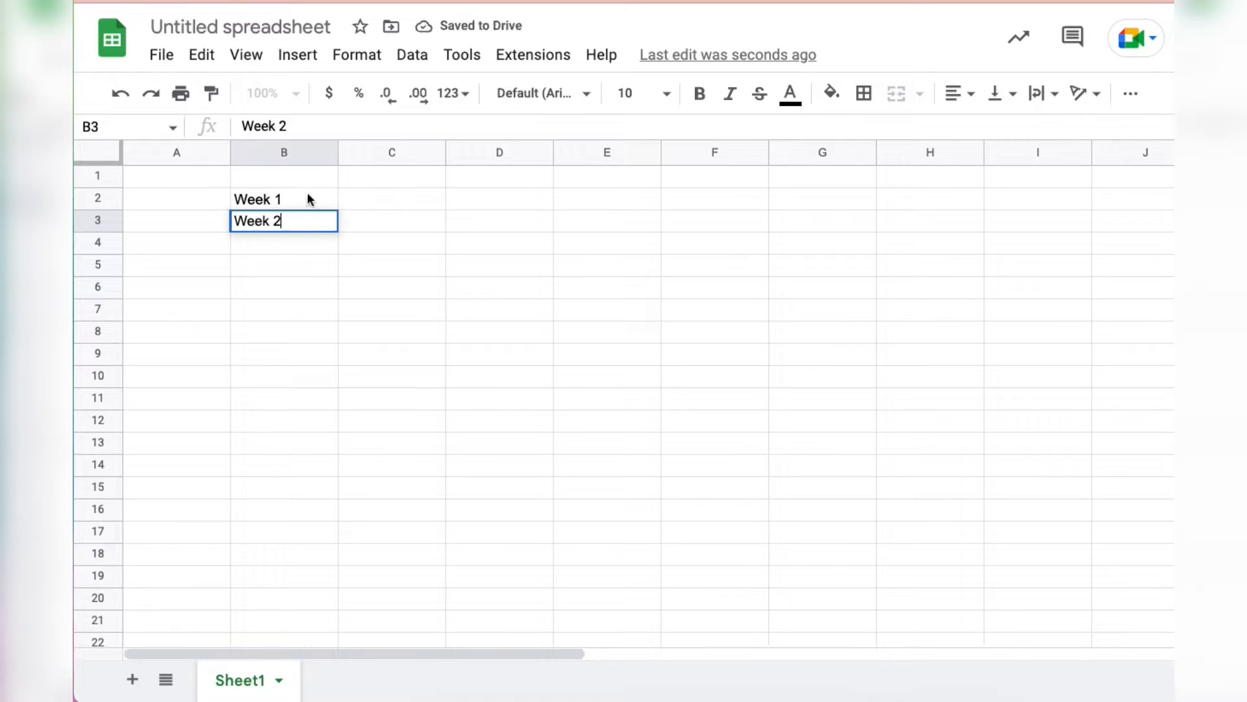
drag(309, 197, 338, 296)
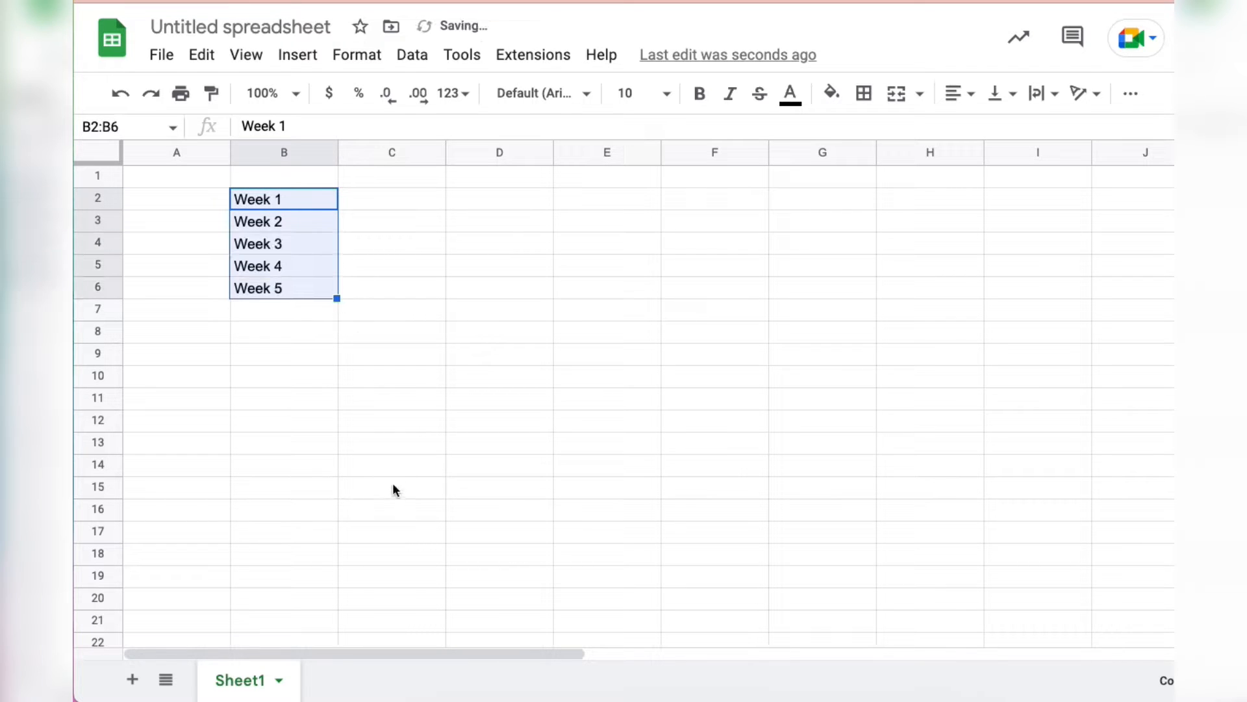
- Copy the Week 1 to Week 5 list in B2:B6 and paste it at B7 and again at B12
click(318, 310)
drag(276, 199, 291, 294)
key(ctrl+c)
click(281, 315)
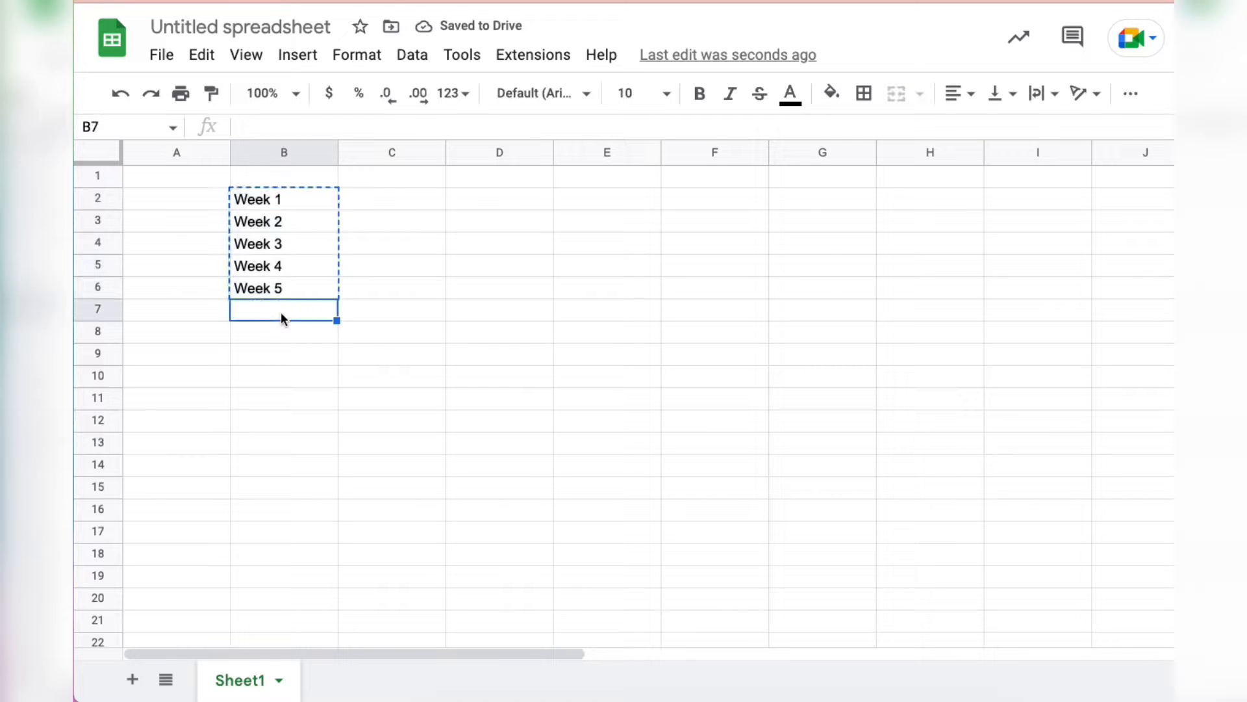
key(ctrl+v)
click(303, 424)
key(ctrl+v)
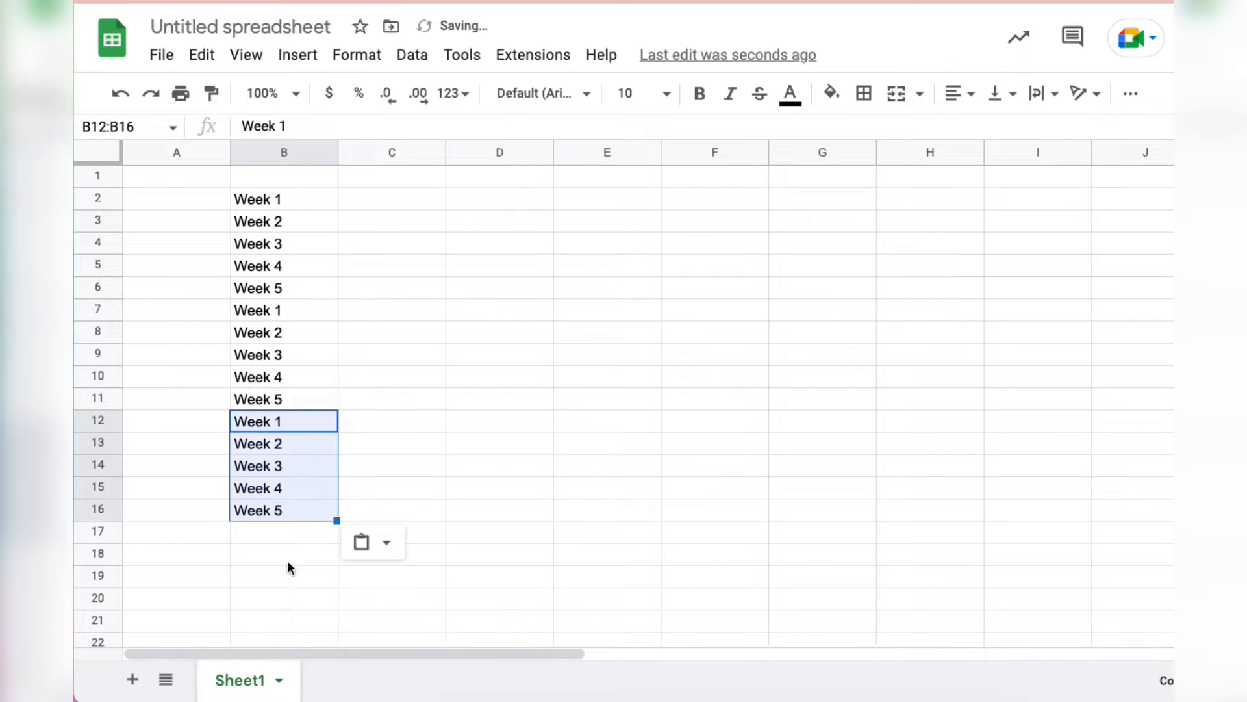
- Enter the column headings Class 1 in C1 and Class 2 in D1
click(385, 181)
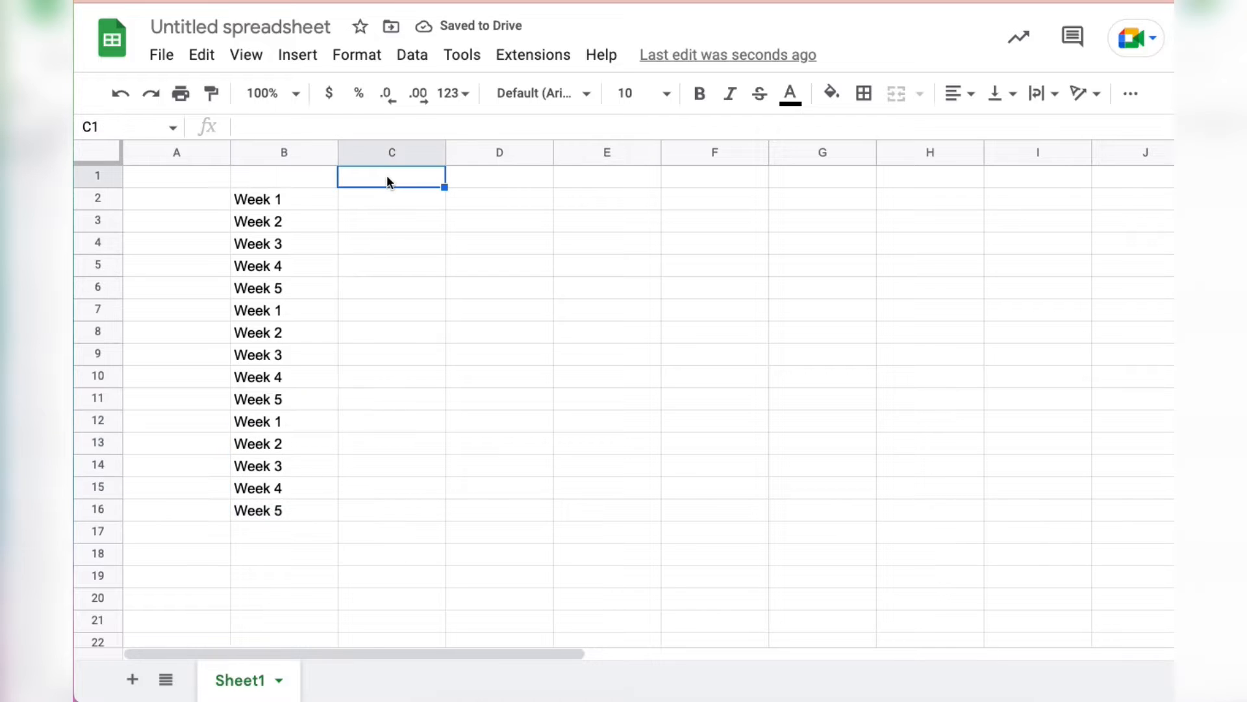
text(Class 1)
key(Tab)
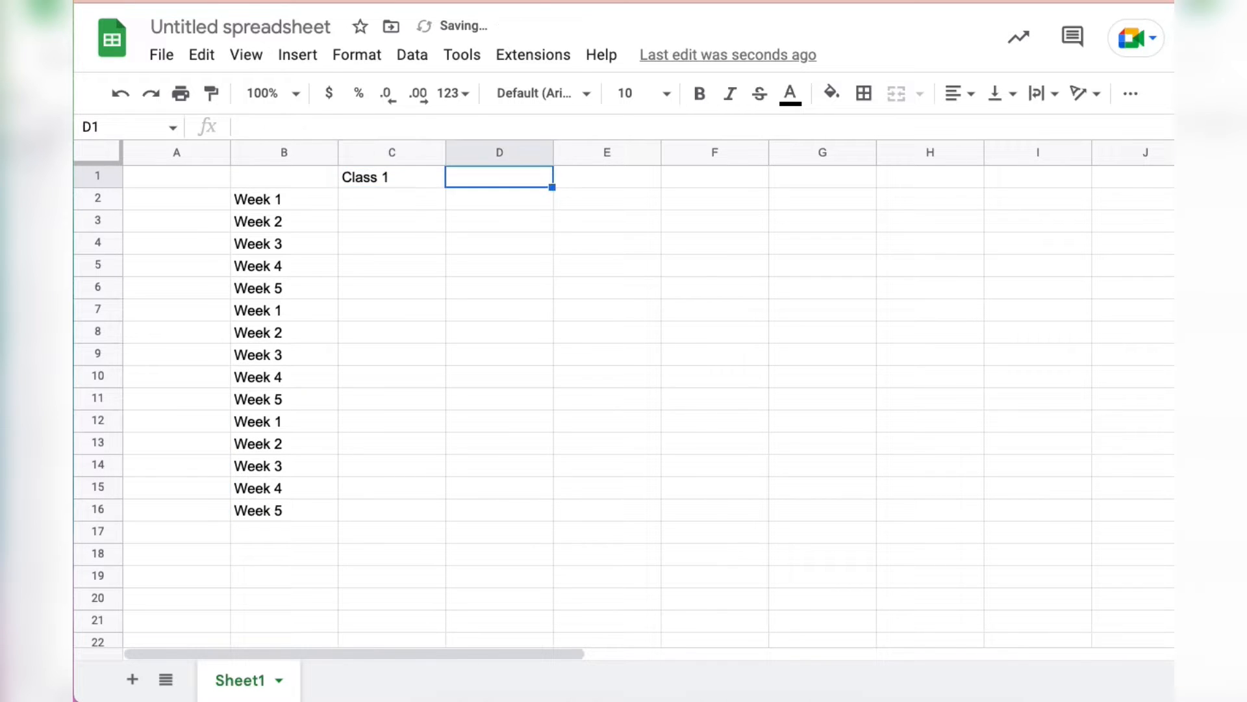
text(Class 2)
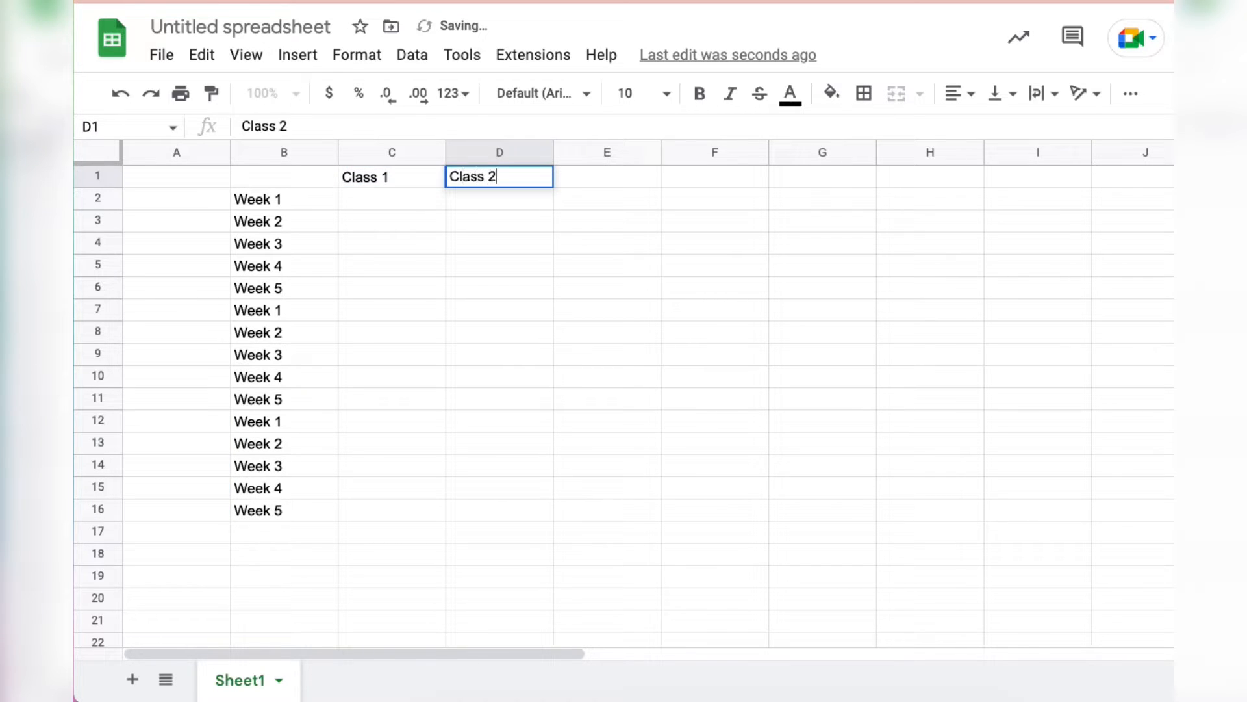
key(Return)
click(385, 241)
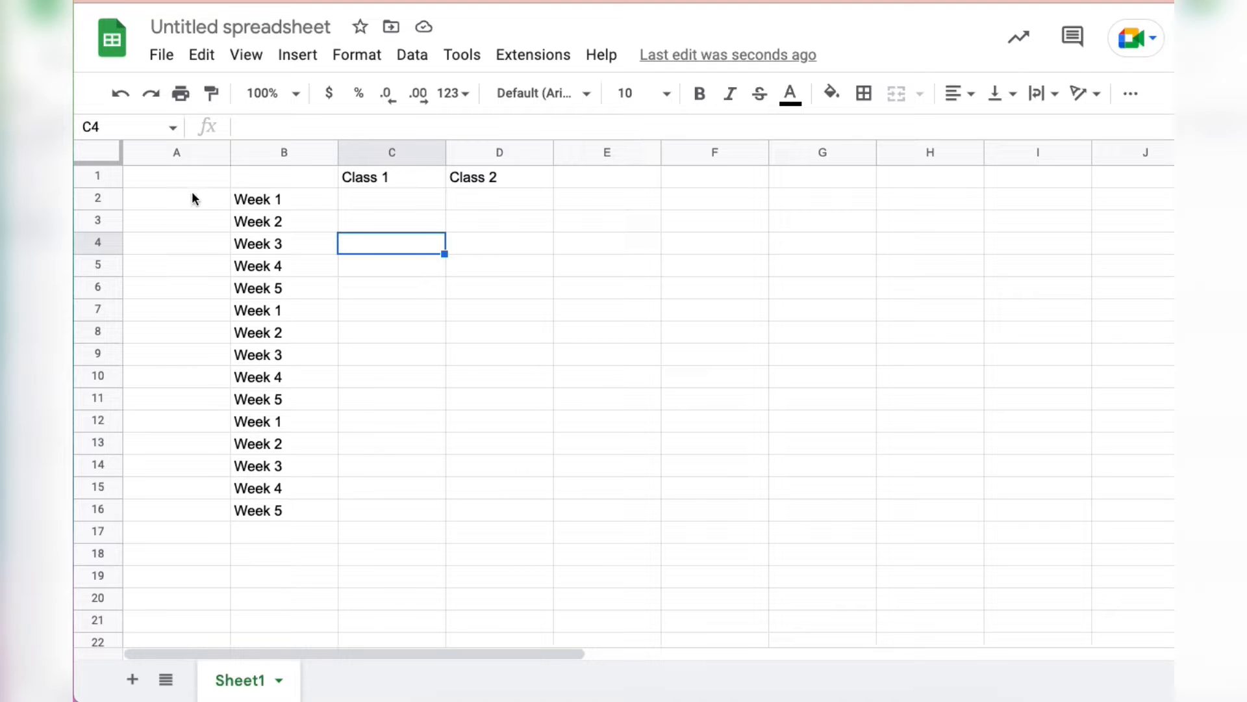
- Merge cells A2:A6 into one cell and label it Unit 1
drag(192, 196, 203, 281)
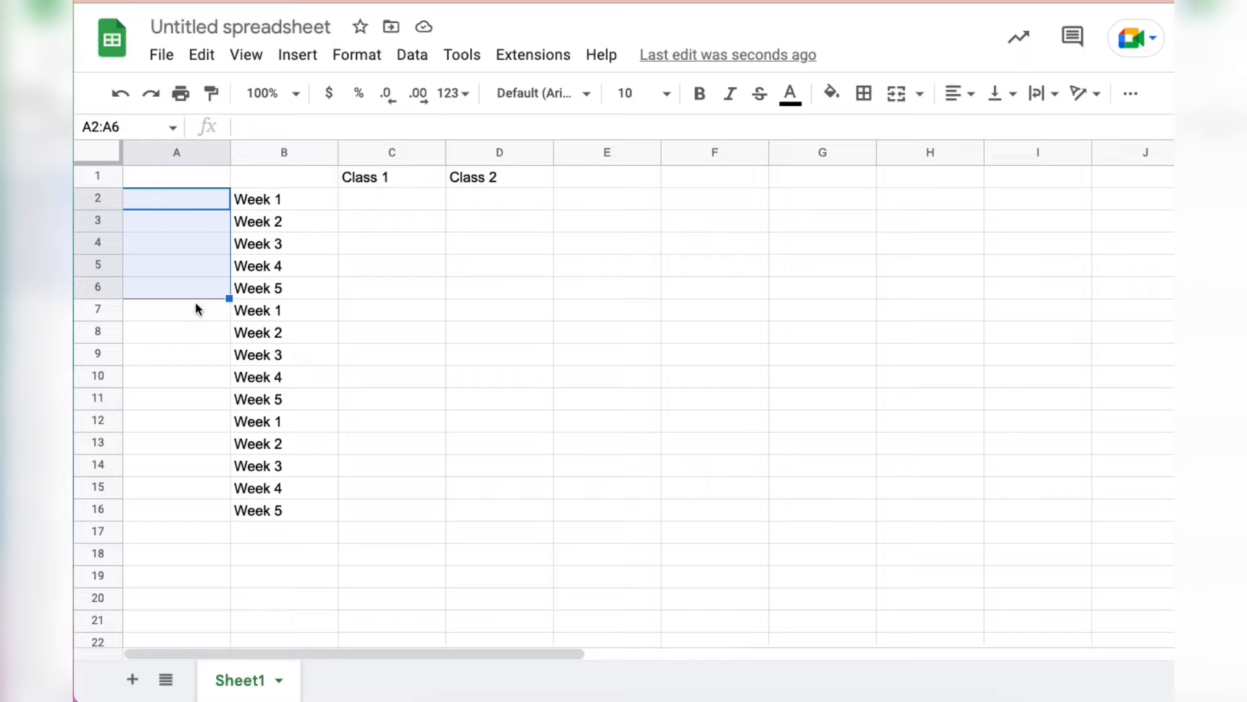
click(897, 104)
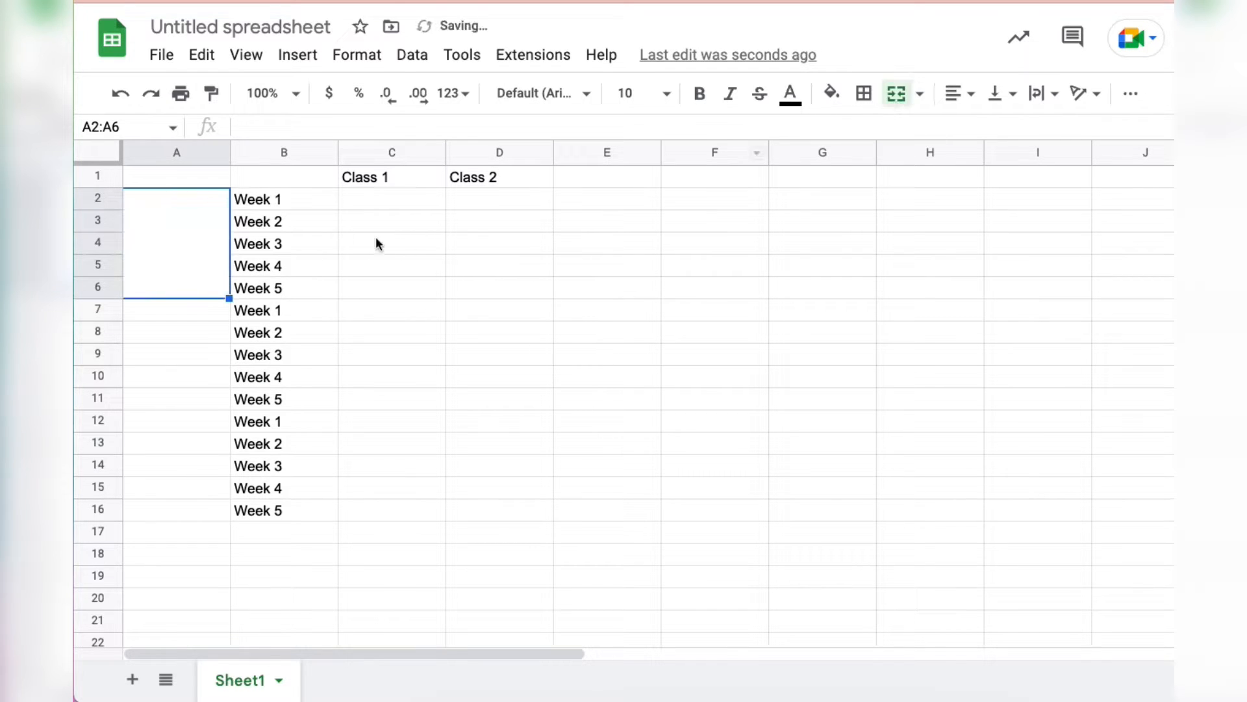
click(164, 236)
text(Unit 1)
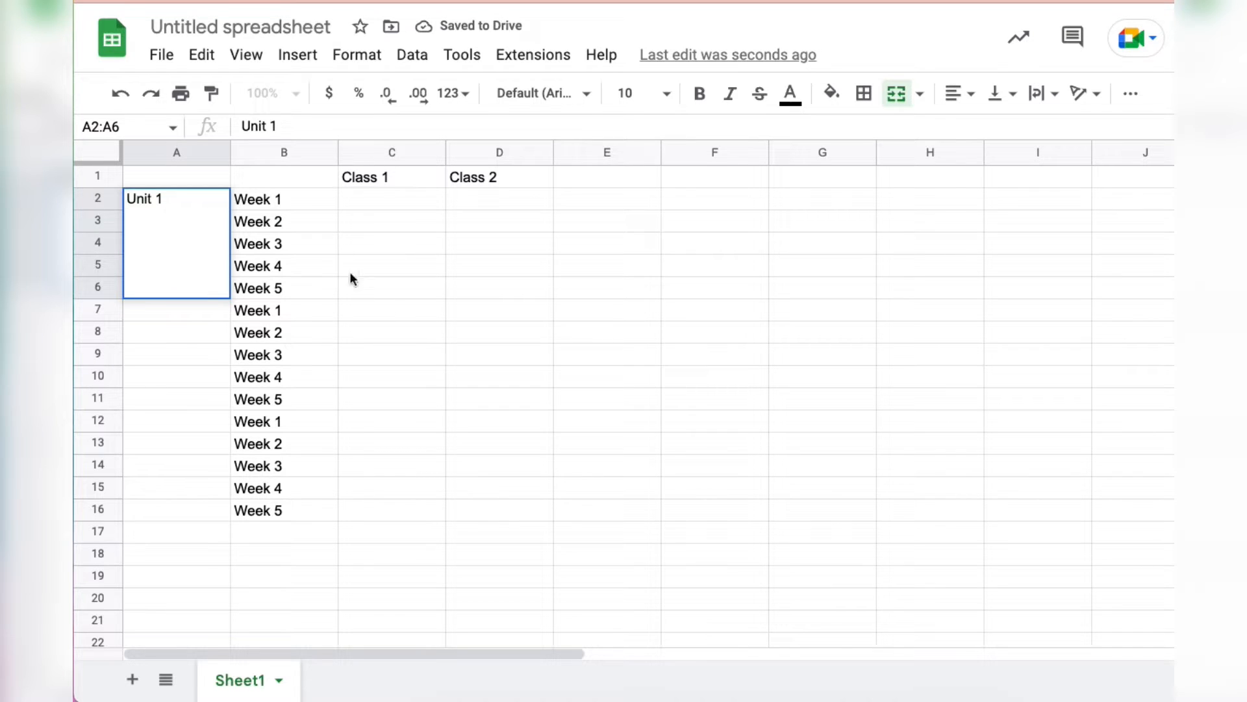
click(436, 296)
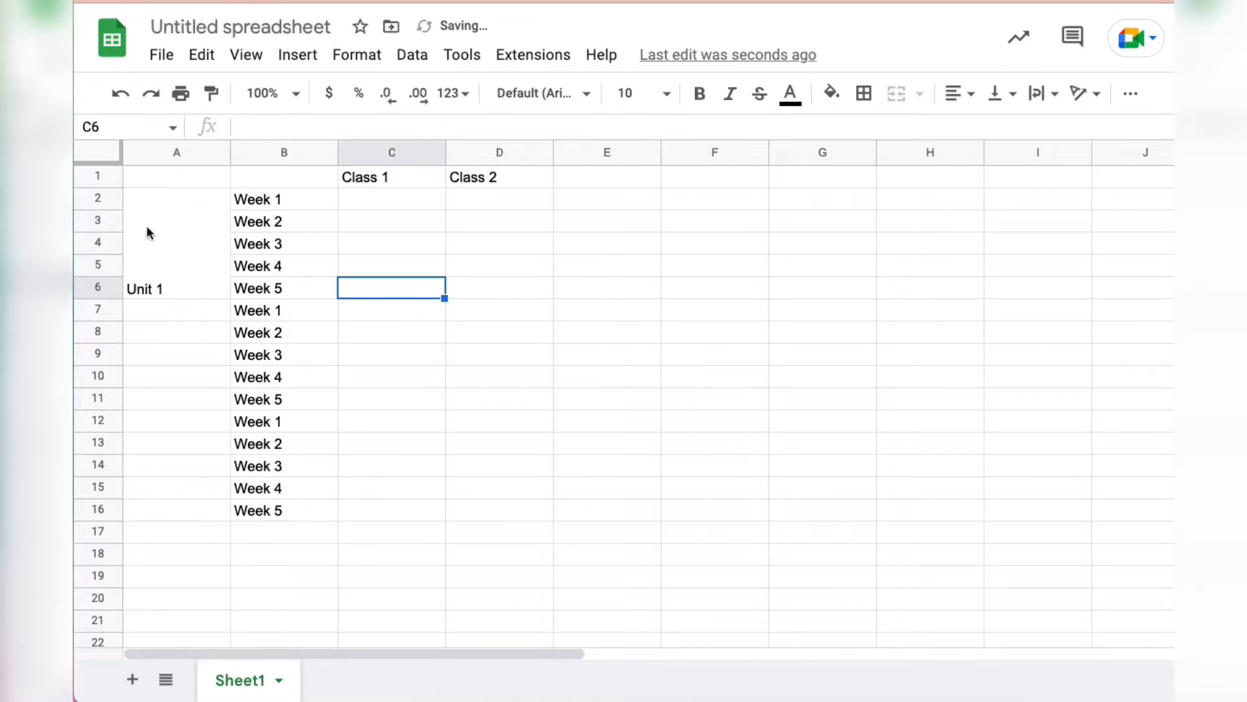
- Rotate the Unit 1 label in A2:A6 so that its text reads vertically upward
click(209, 260)
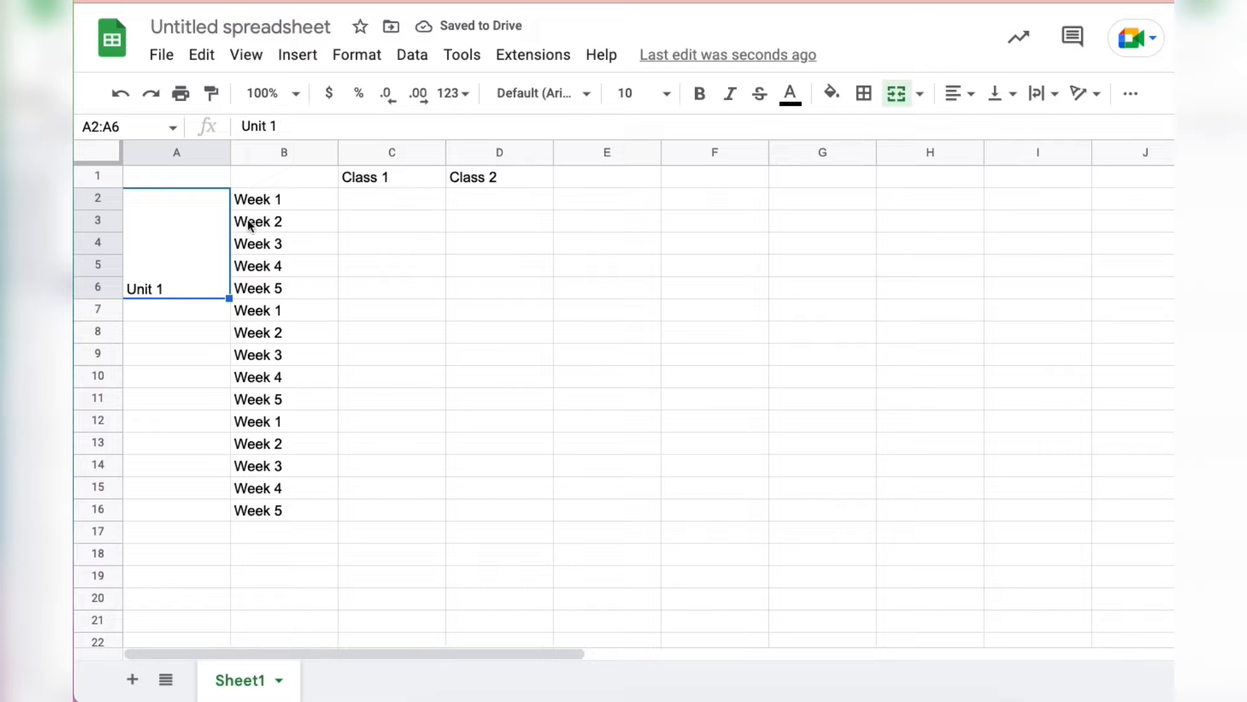
click(1083, 93)
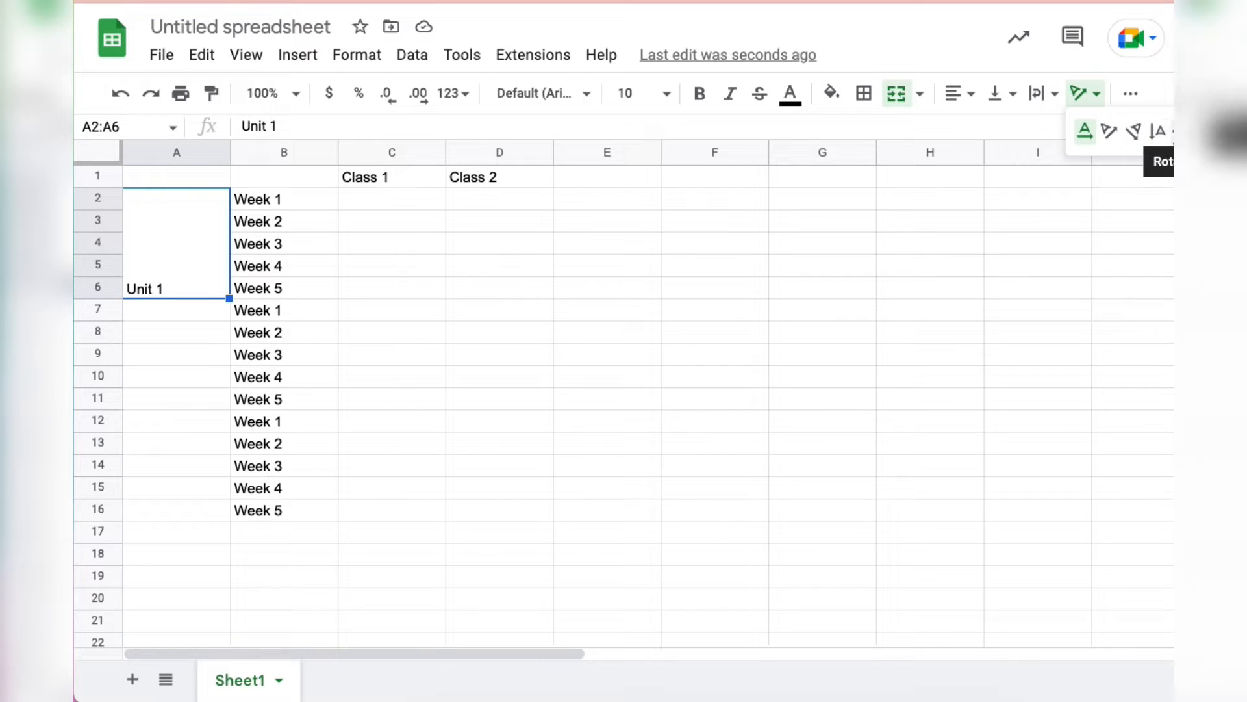
click(1182, 132)
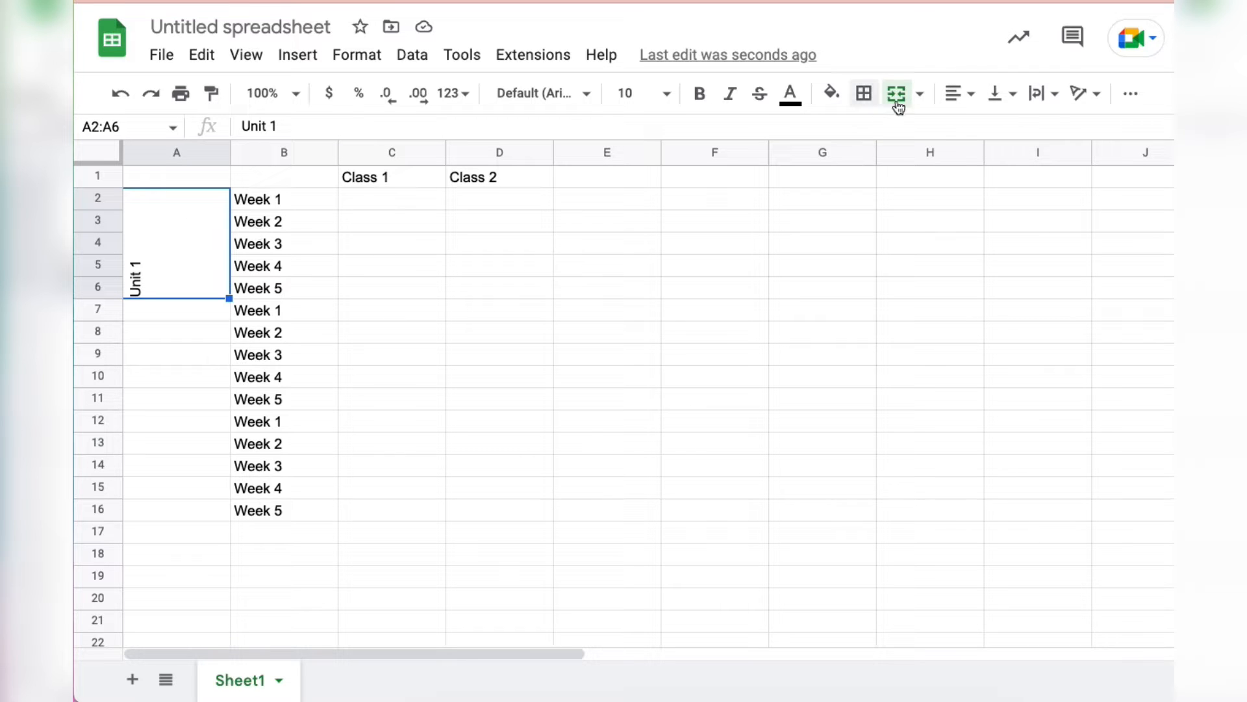
- Center the Unit 1 label both vertically and horizontally within its merged cell
click(1001, 94)
click(1021, 128)
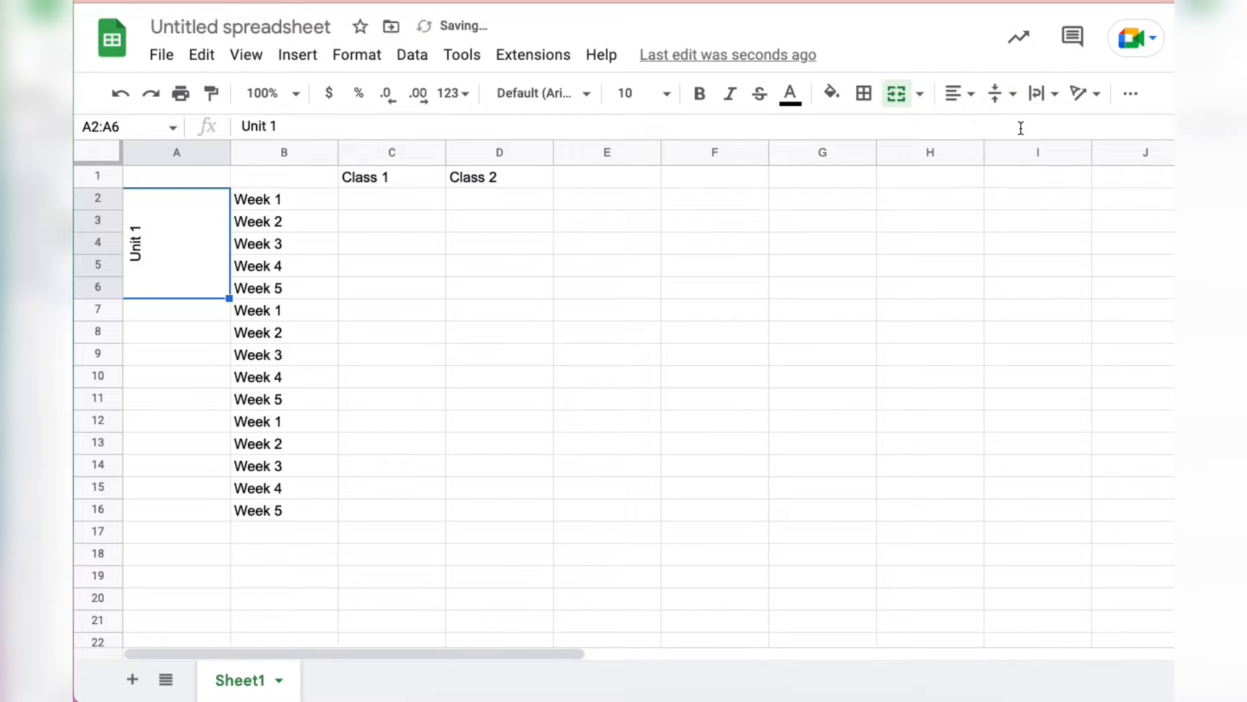
click(959, 94)
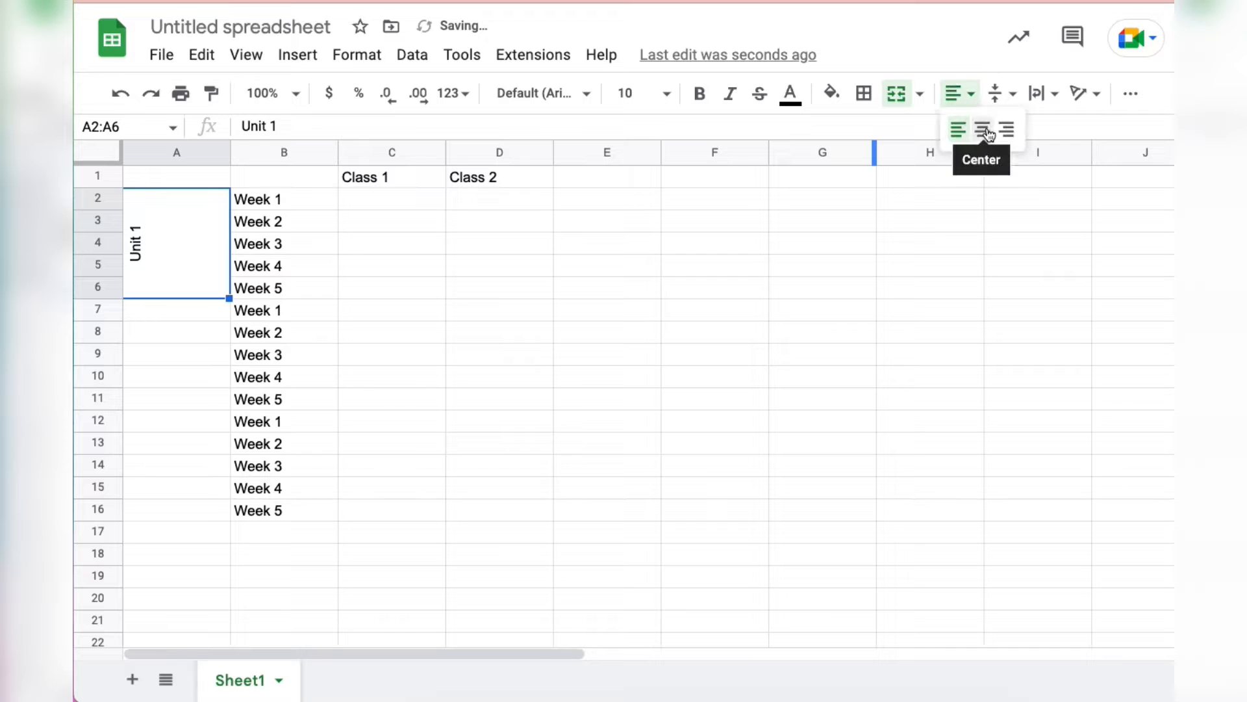
click(988, 133)
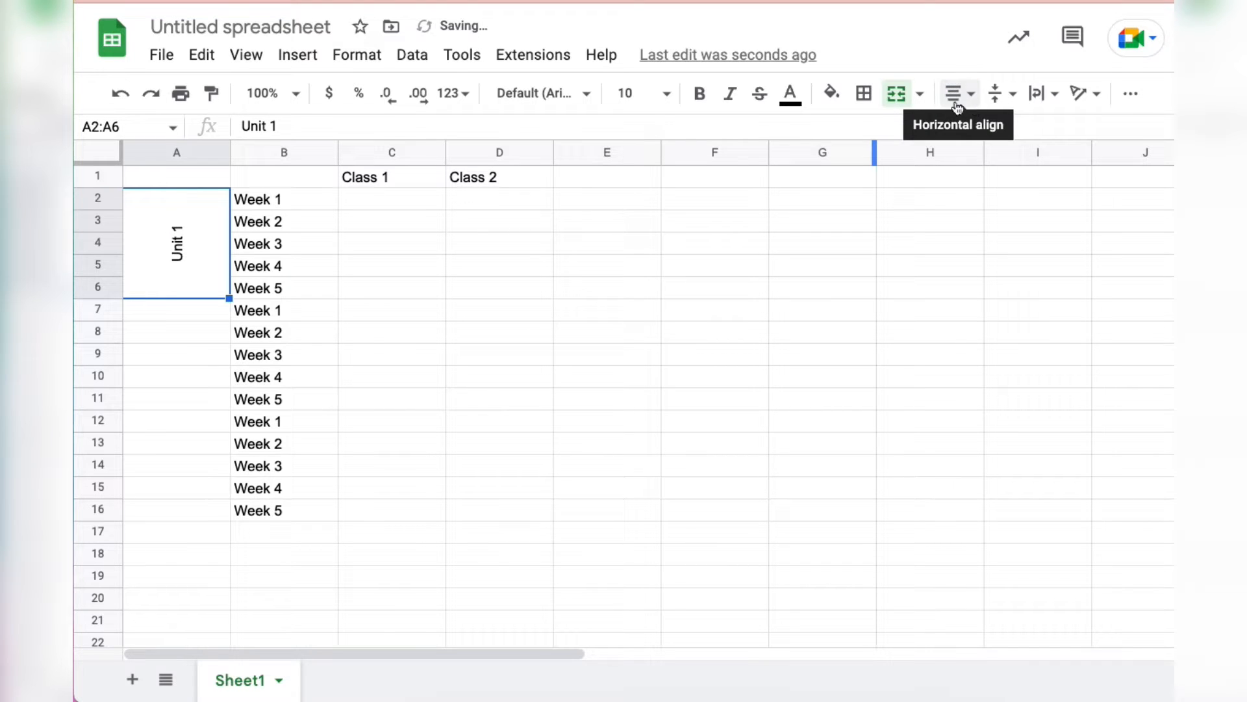
click(957, 103)
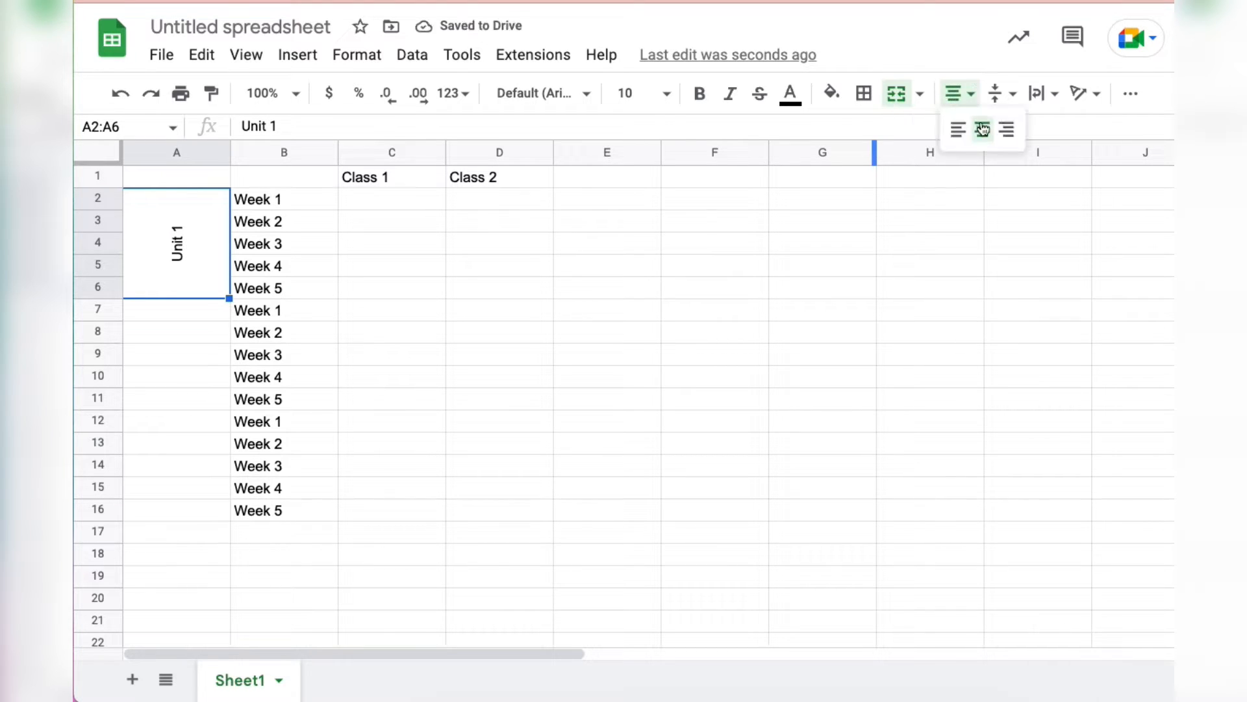
click(983, 130)
click(999, 96)
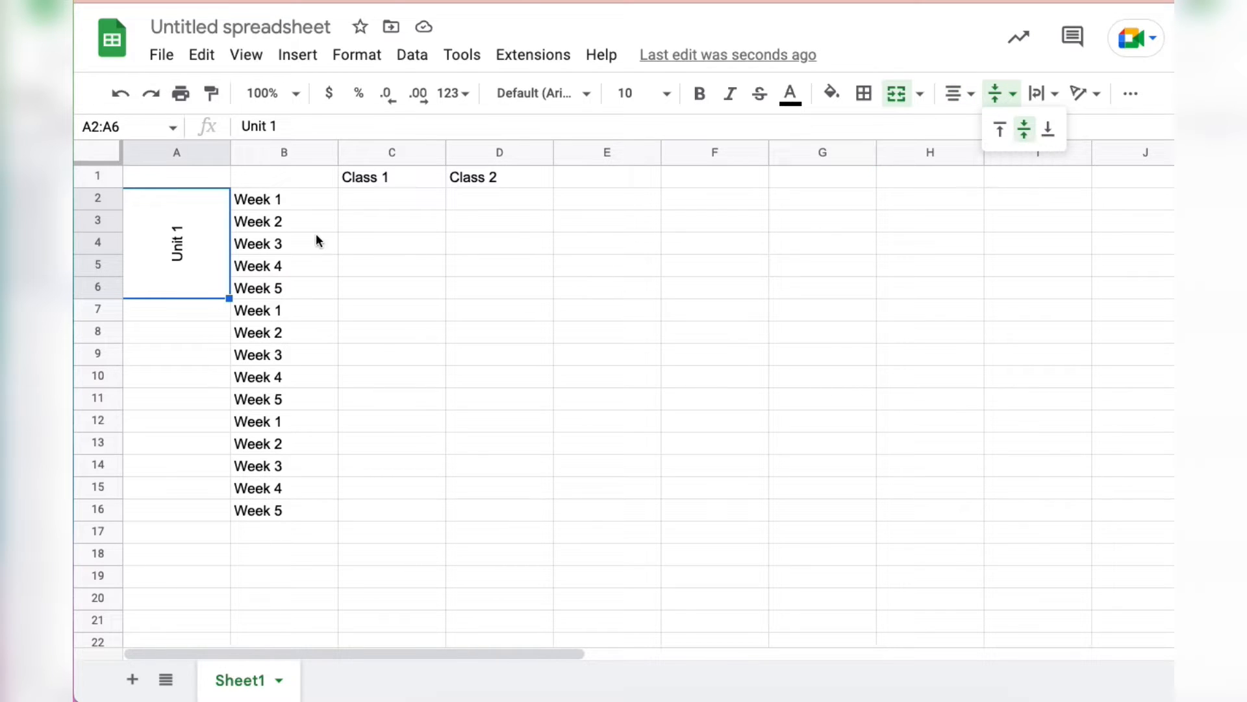
click(344, 272)
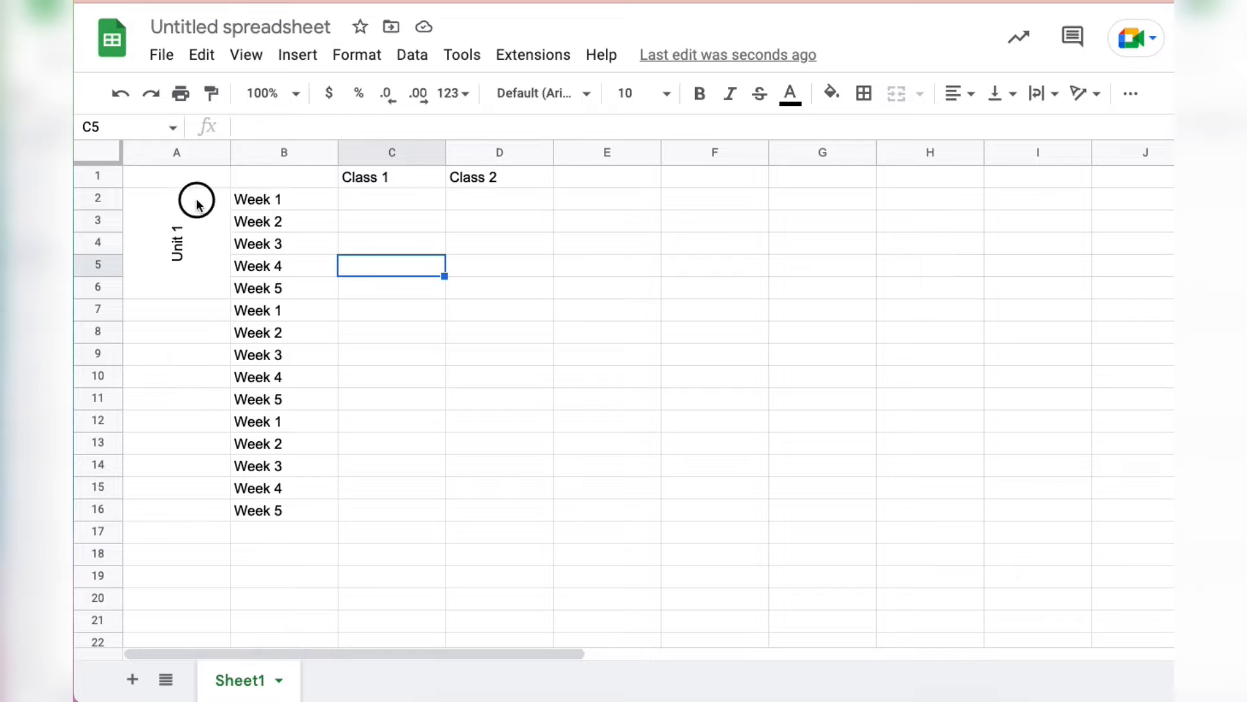
- Fill the Unit 1 block A2:B6 with light red
drag(197, 203, 295, 256)
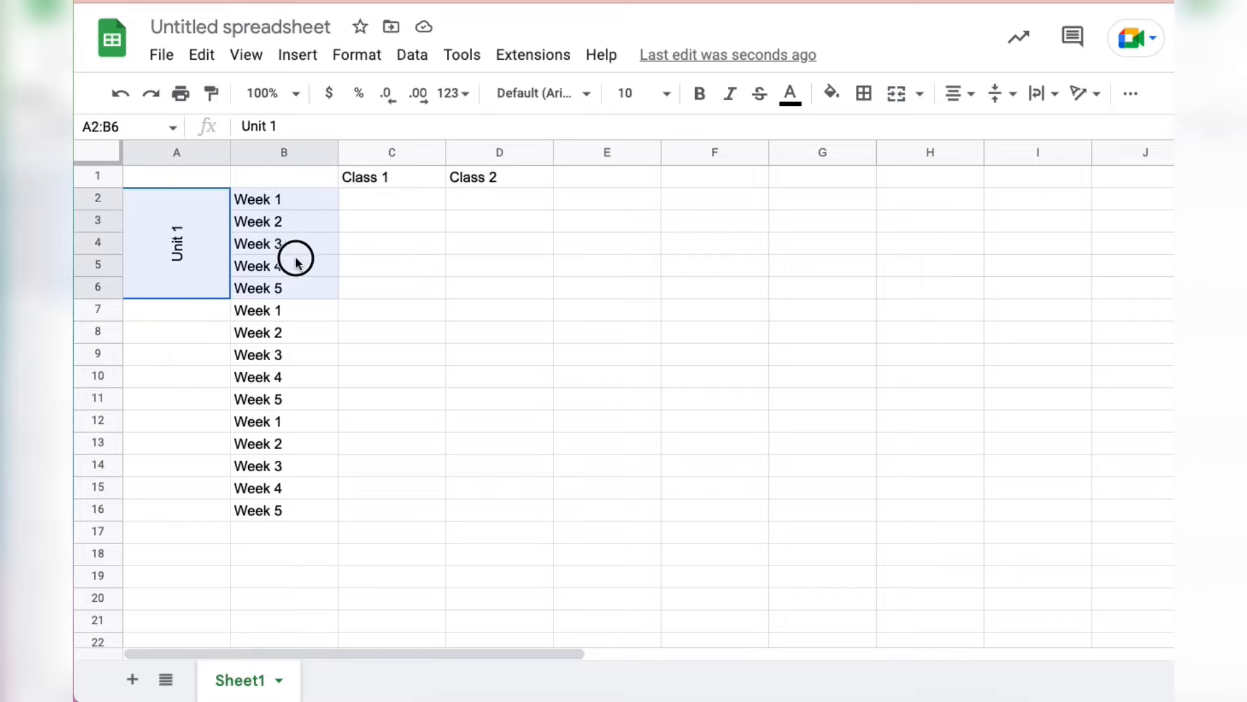
click(831, 93)
click(863, 228)
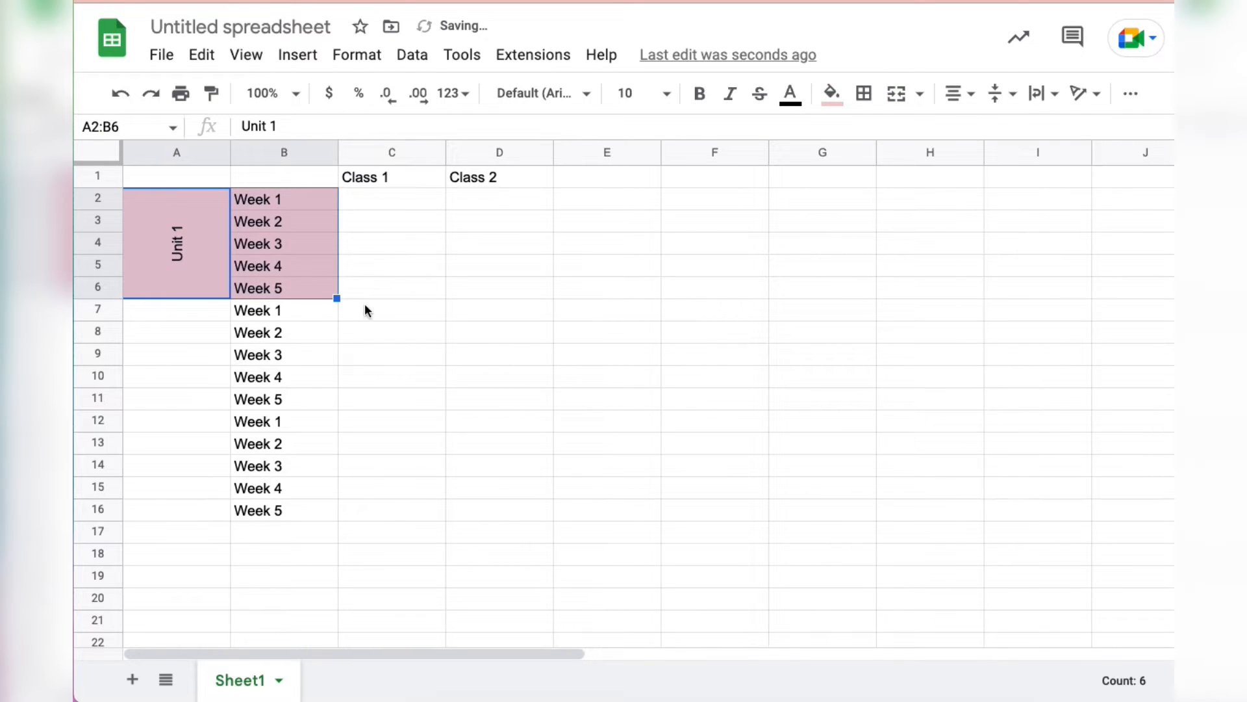
click(365, 310)
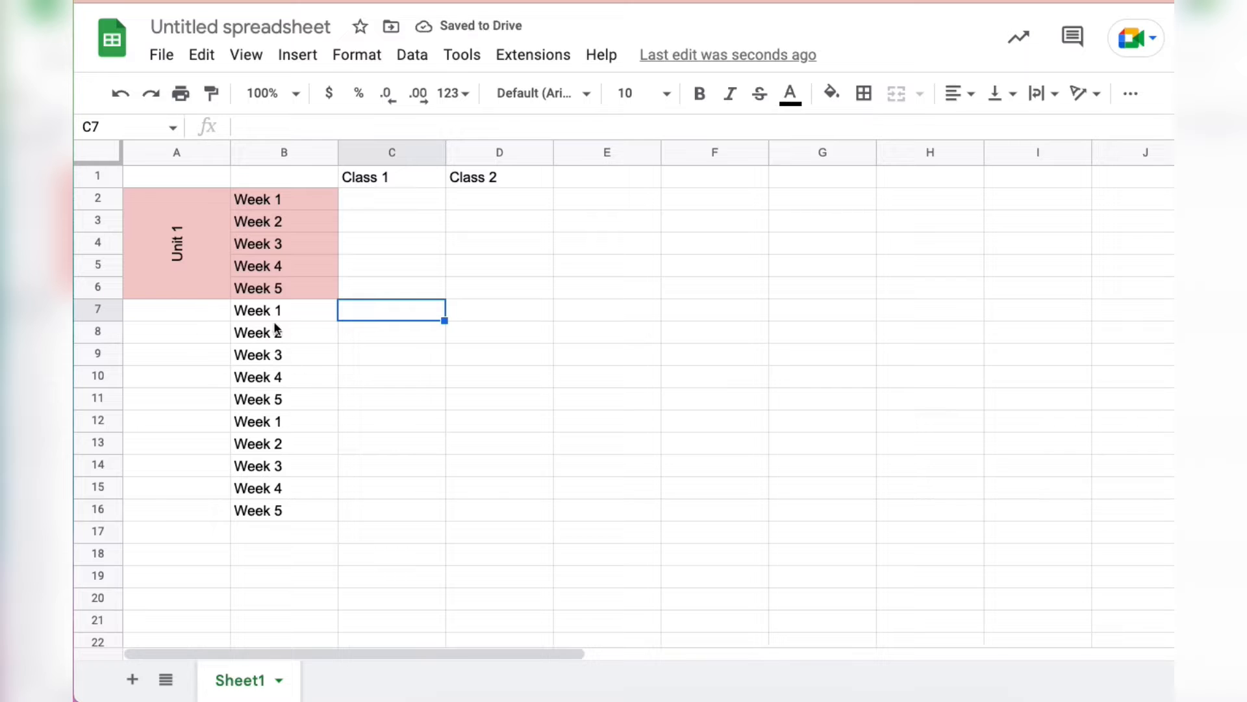
- Merge A7:A11 and A12:A16 into separate cells and label them Unit 2 and Unit 3
drag(275, 318, 293, 393)
drag(176, 310, 211, 505)
click(896, 93)
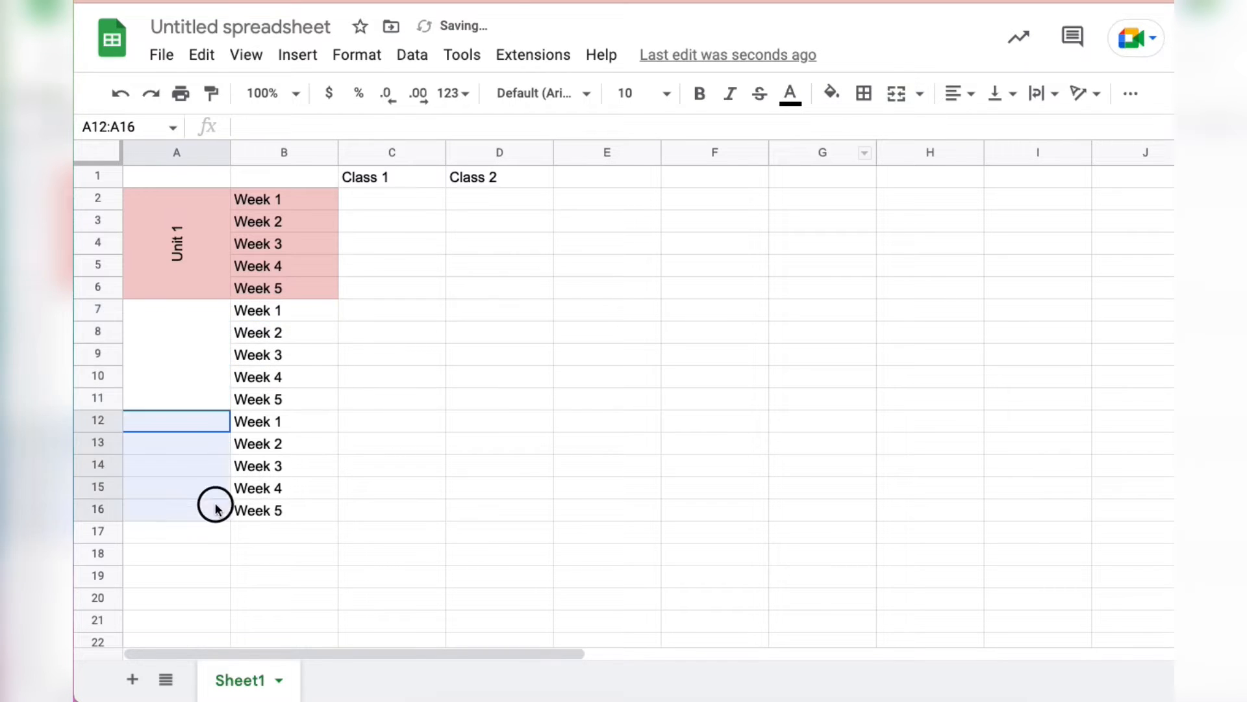
click(203, 365)
text(Unit 2)
key(Return)
text(Unit)
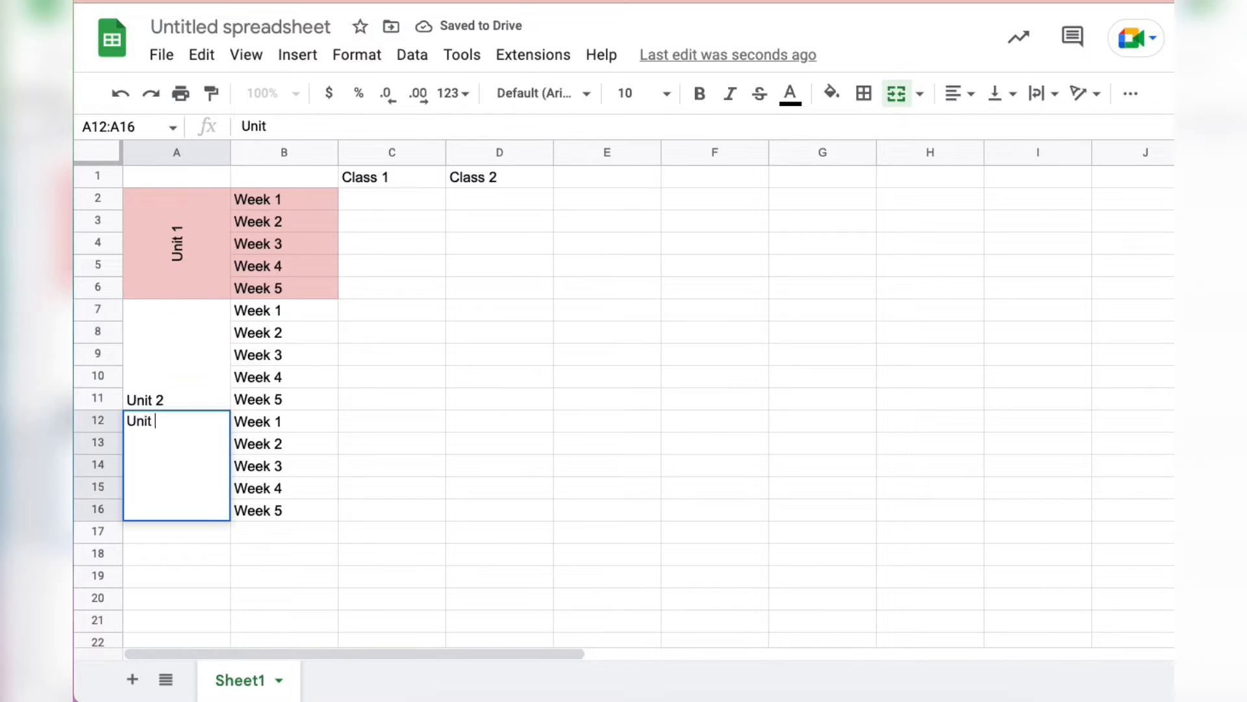
text( 3)
key(Return)
- Center the Unit 2 and Unit 3 labels in both directions and rotate their text to read vertically upward
drag(176, 354, 217, 460)
click(1014, 96)
click(1027, 130)
click(1095, 97)
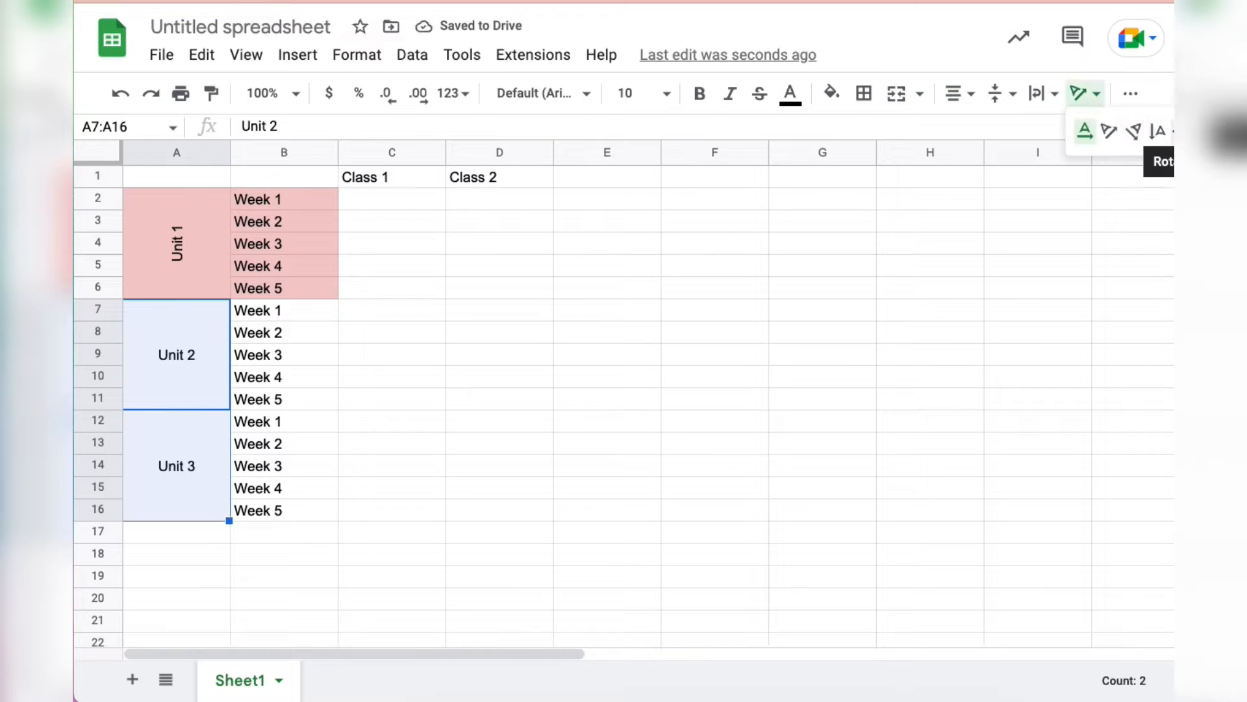
click(1183, 130)
click(802, 338)
- Fill the Unit 2 block A7:B11 with light orange
drag(185, 354, 284, 393)
click(831, 93)
click(887, 242)
- Fill the Unit 3 block A12:B16 with light yellow
drag(176, 421, 284, 510)
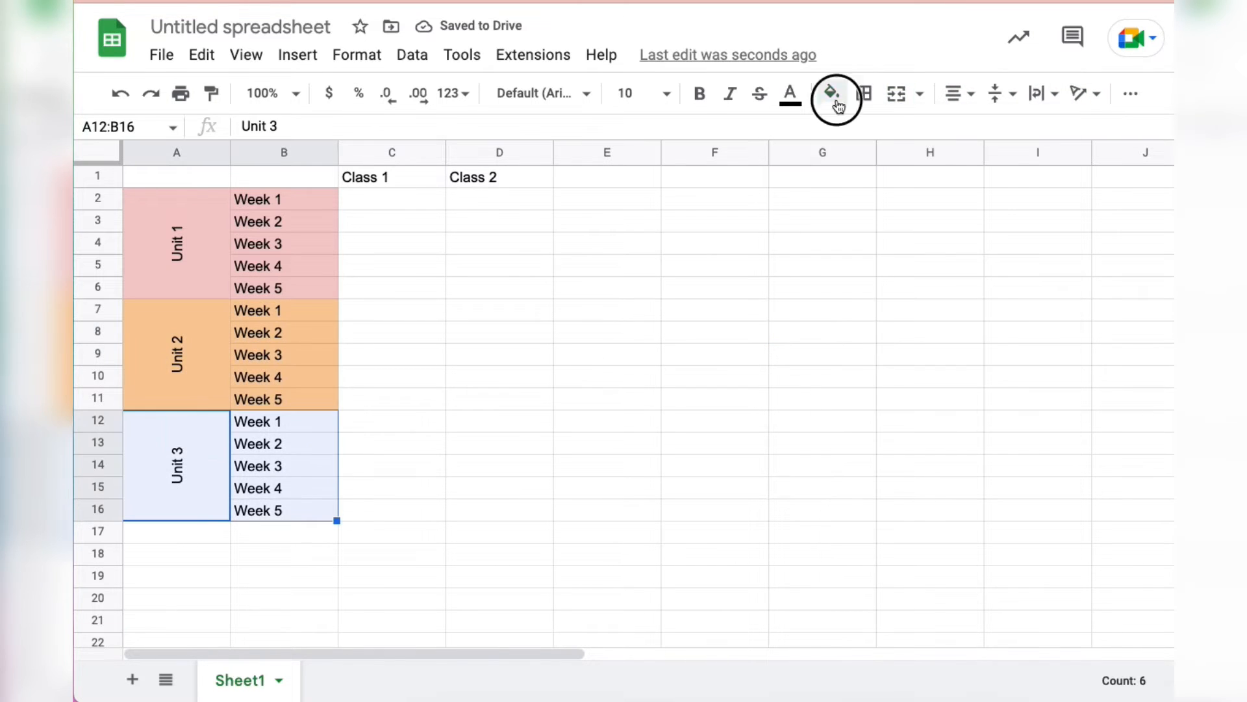
click(832, 93)
click(888, 242)
click(832, 93)
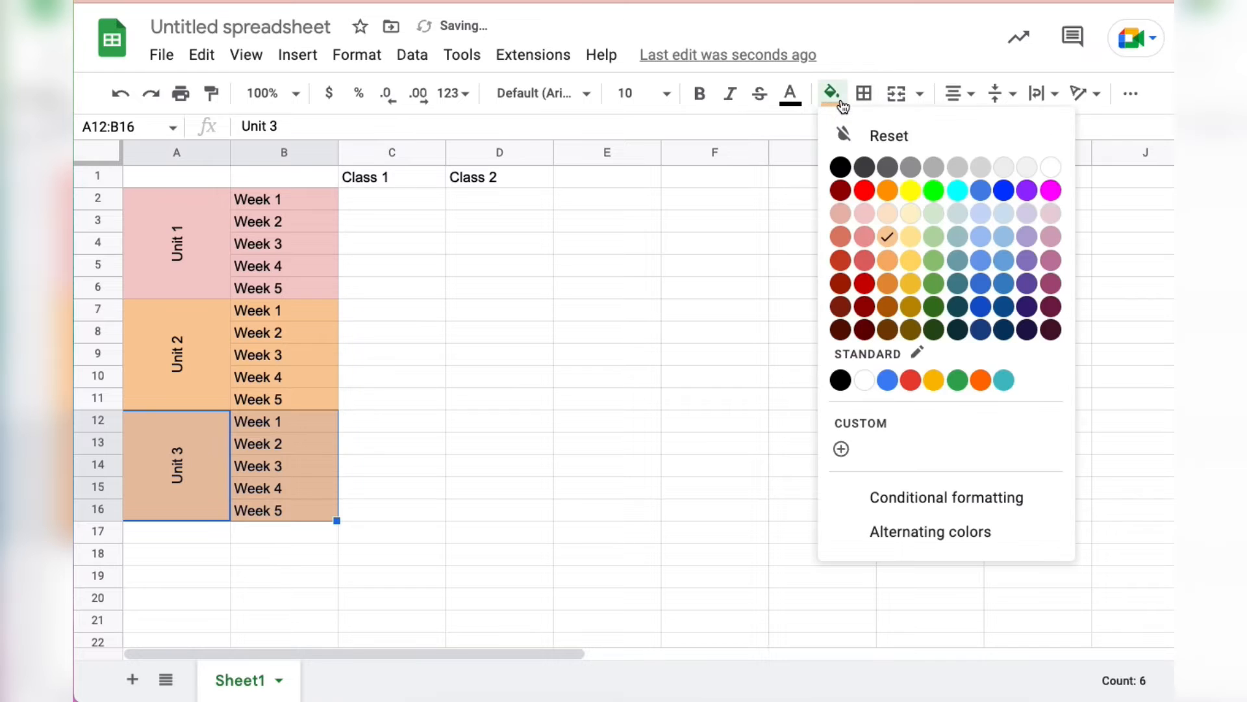
click(915, 217)
click(643, 349)
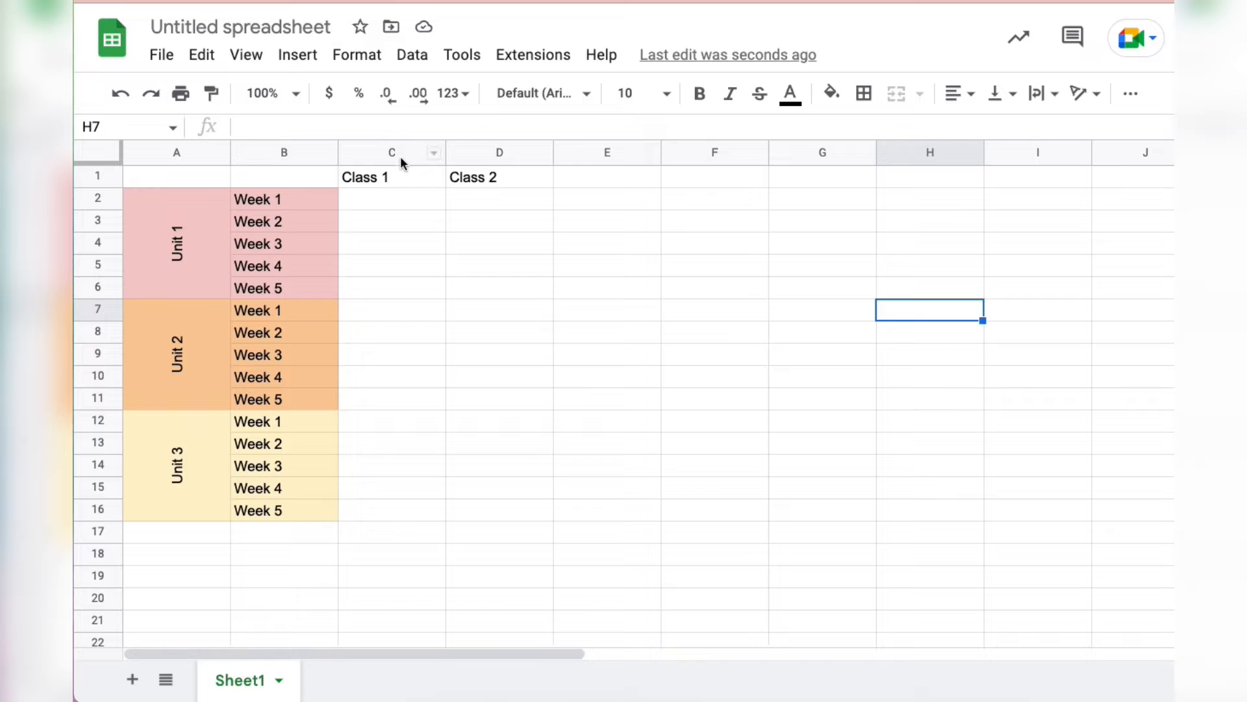
- Start a conditional formatting rule for the Class 1 and Class 2 columns (C:D)
click(401, 153)
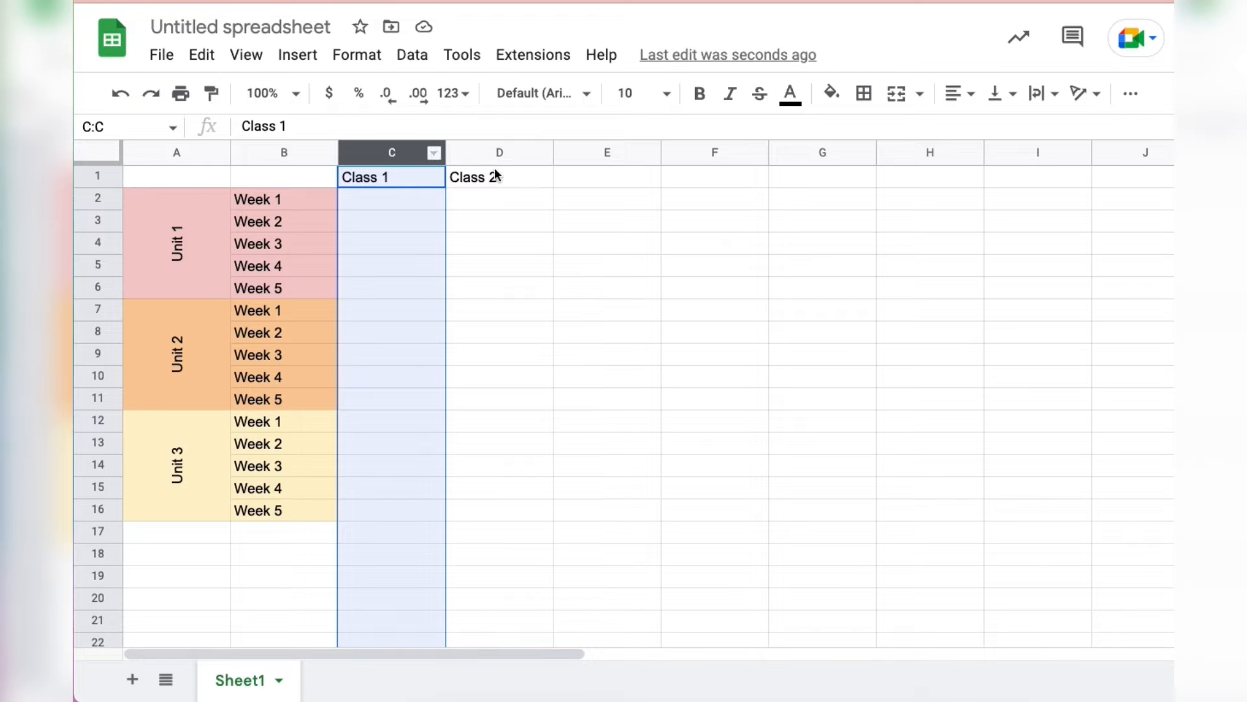
shift+click(512, 153)
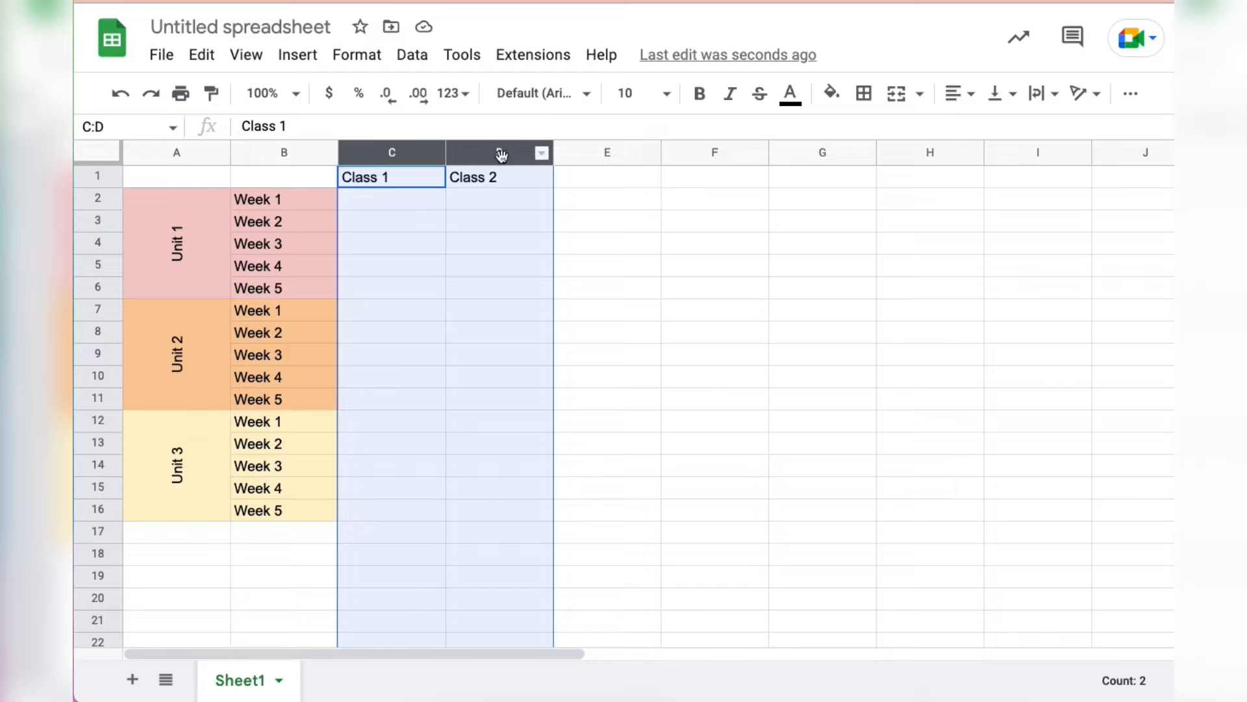
click(361, 56)
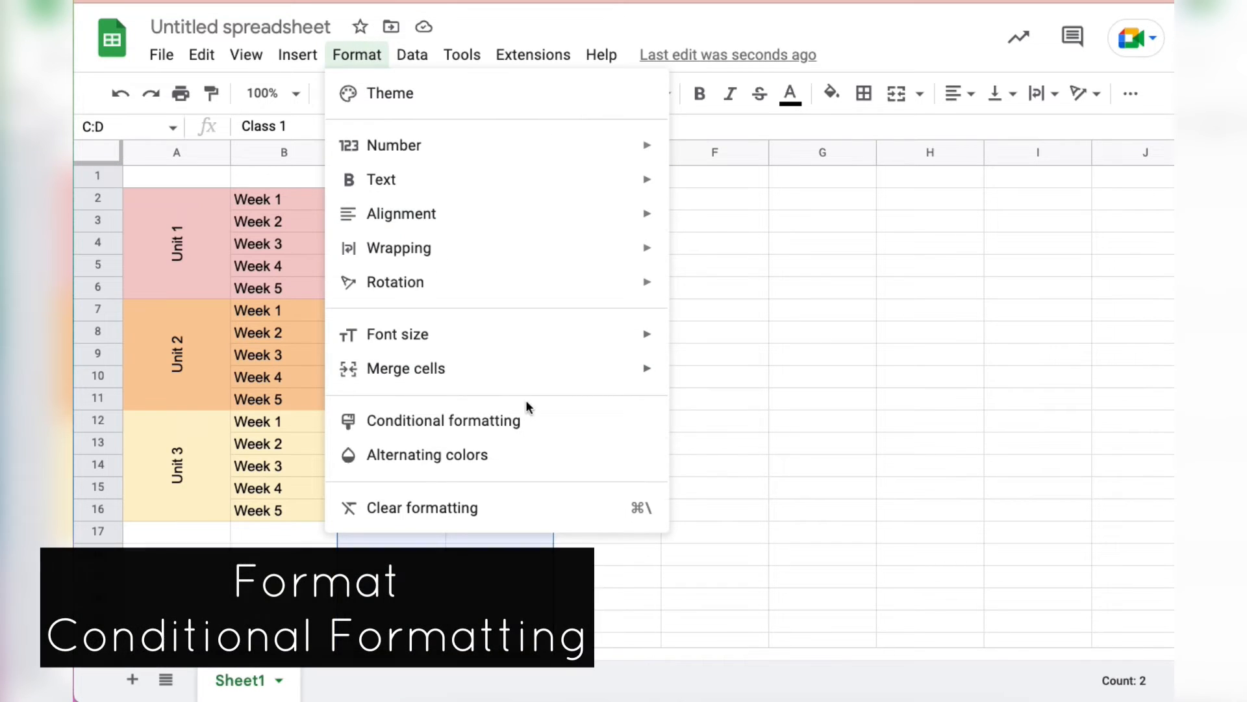
click(515, 423)
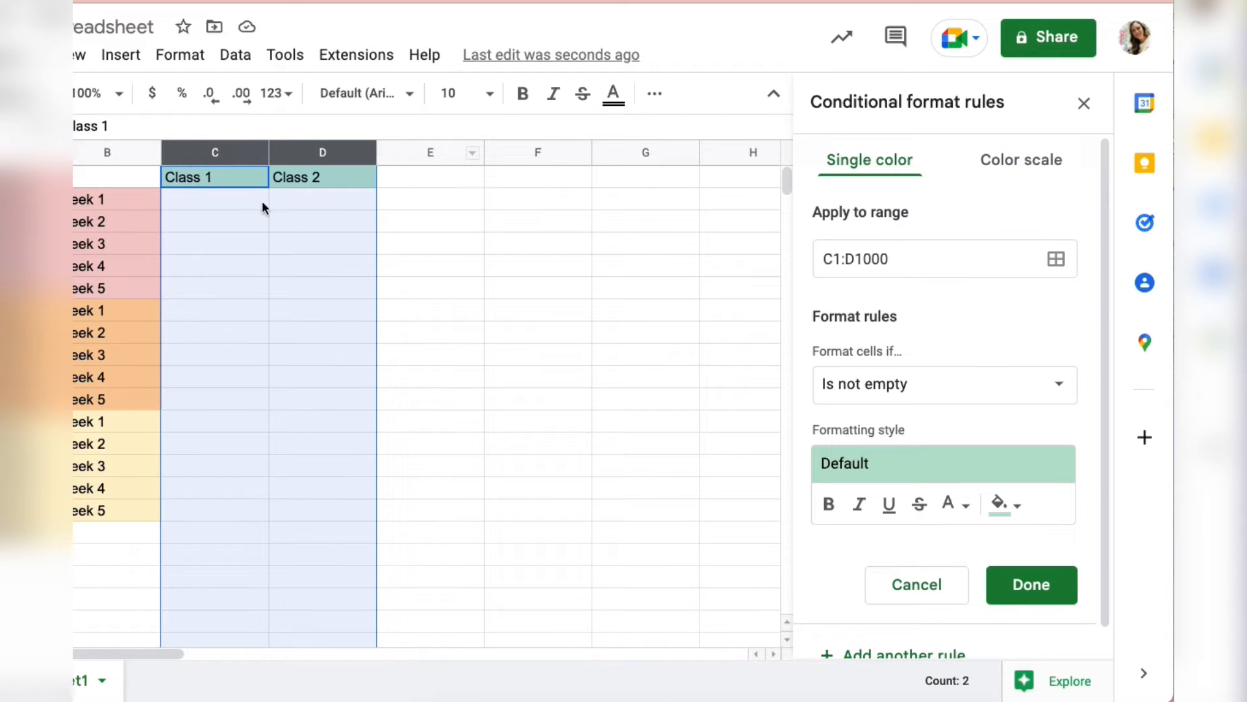
- Set the rule's condition to "Is between"
click(916, 386)
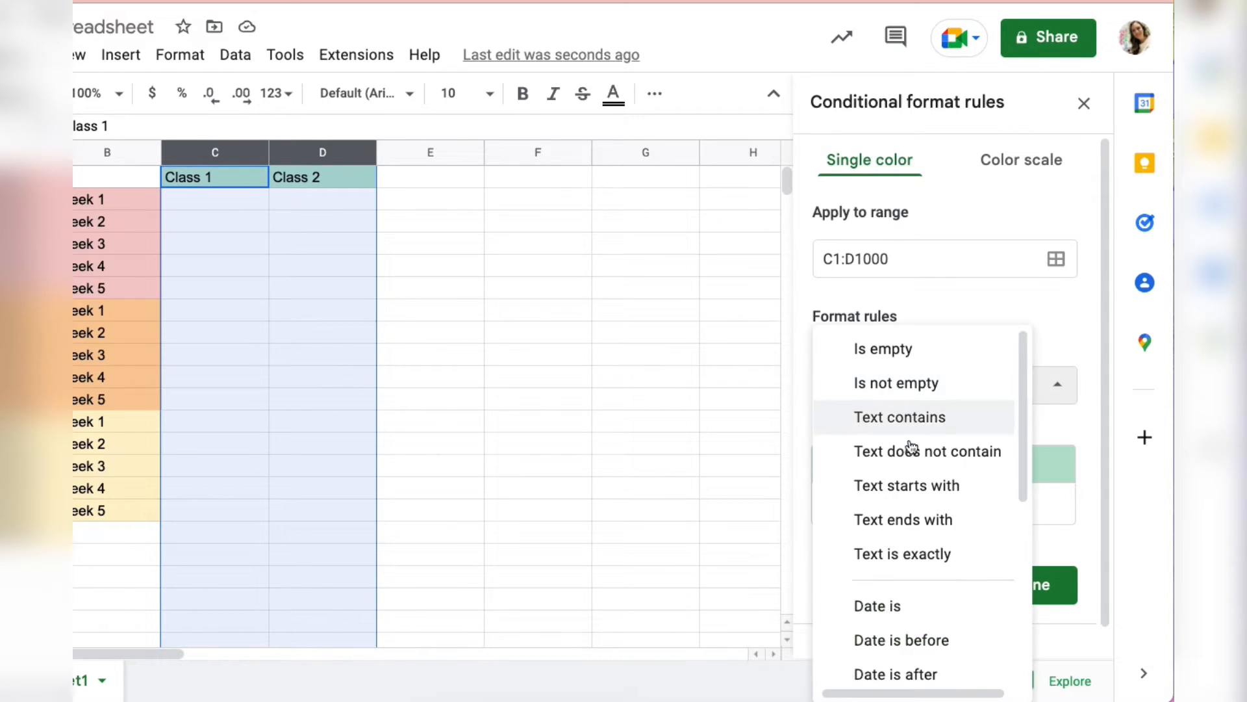
scroll(930, 543, down, 1)
scroll(934, 545, down, 5)
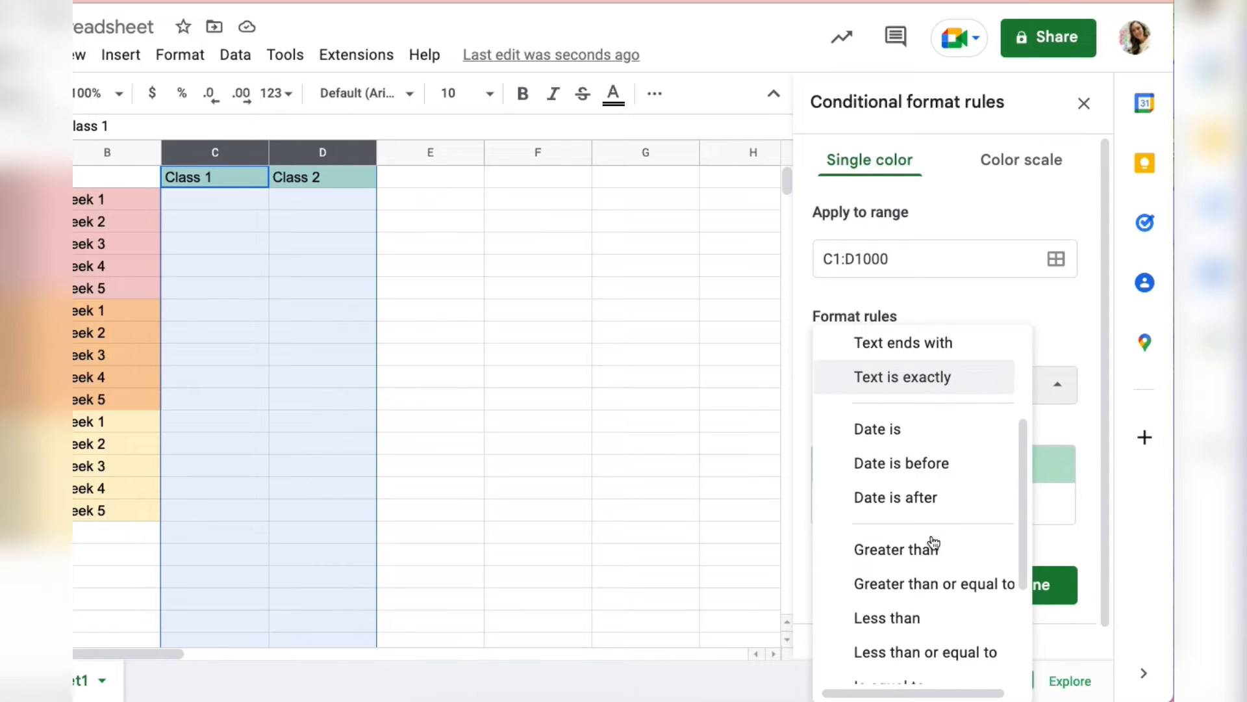
scroll(933, 524, down, 2)
scroll(932, 534, down, 2)
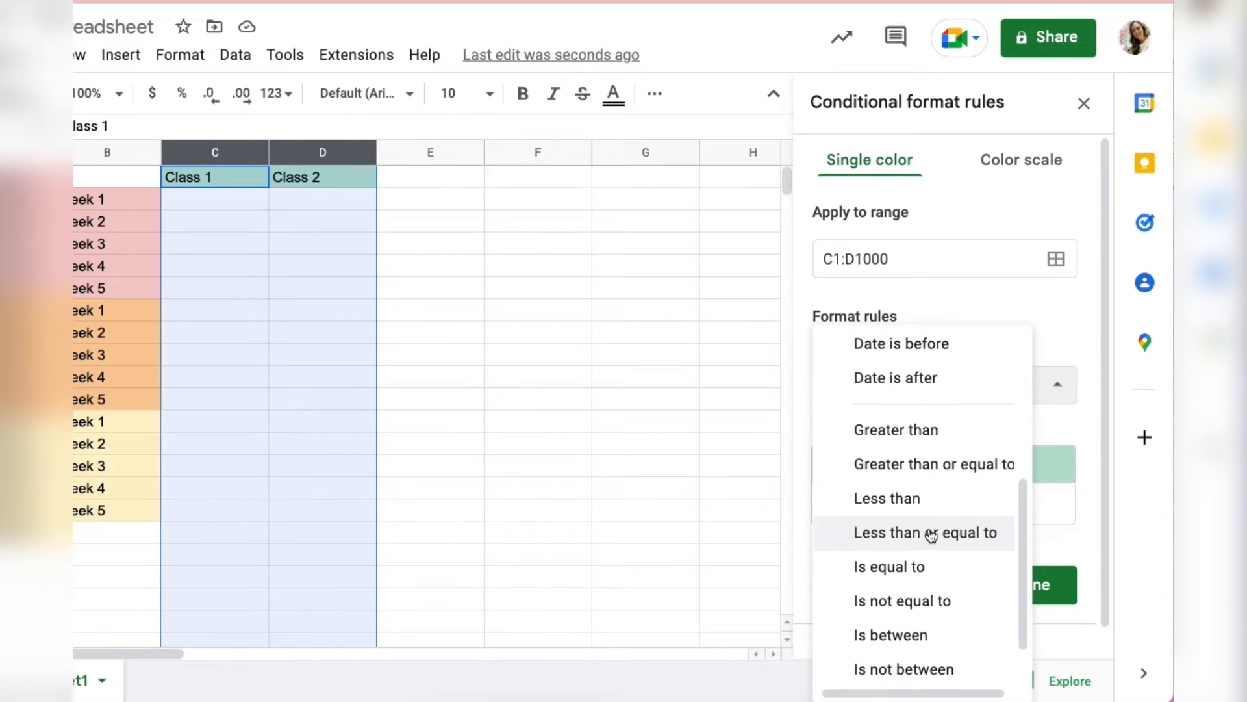
scroll(929, 537, down, 2)
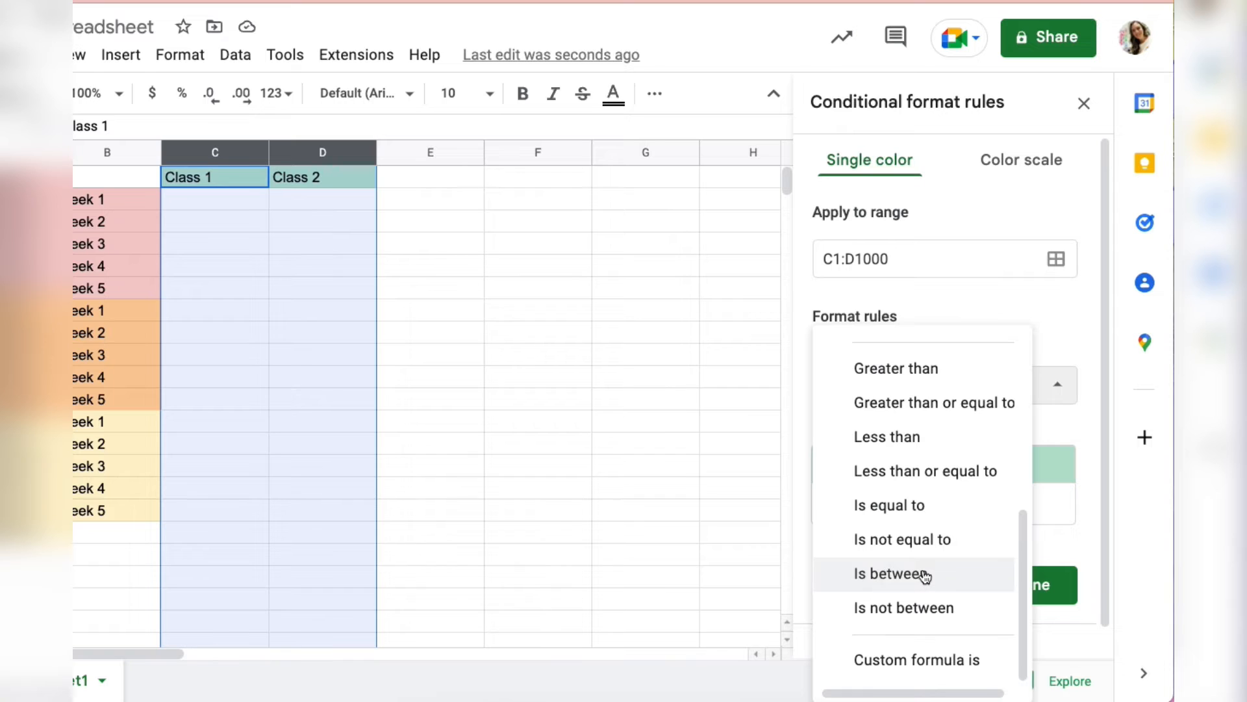
click(923, 575)
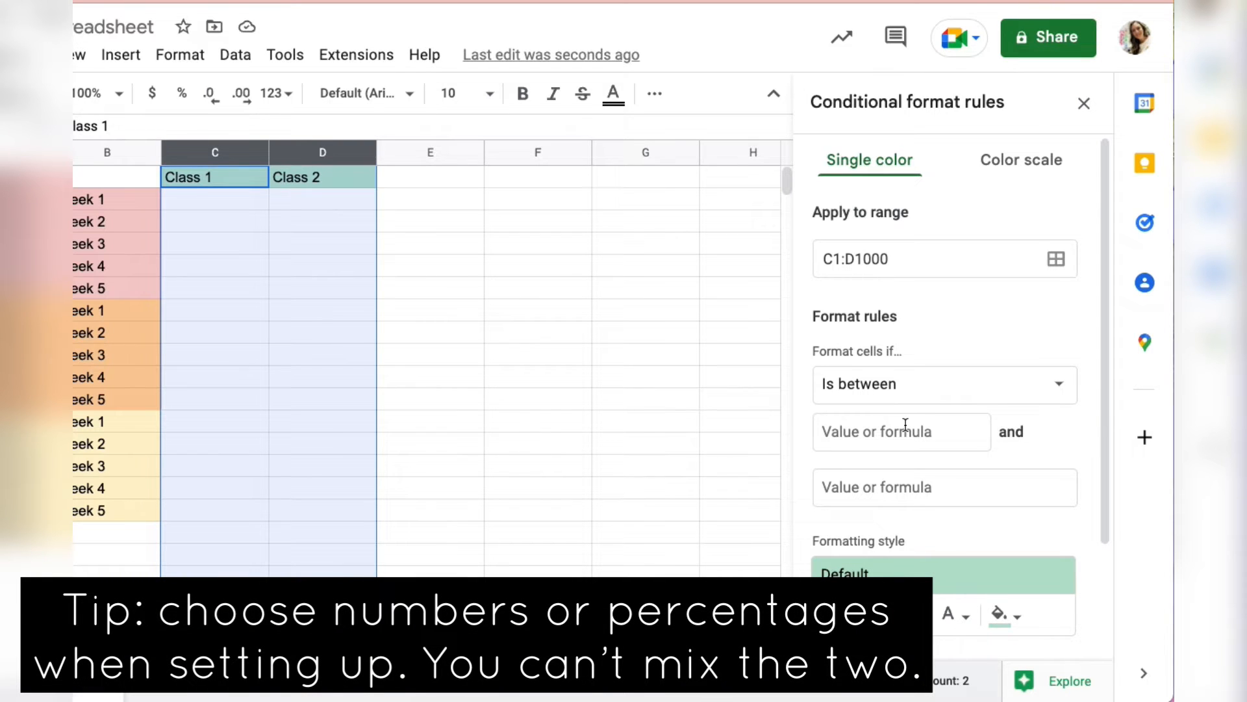
- Set the rule's limits to 80% and 100%, keeping the default green fill
click(906, 424)
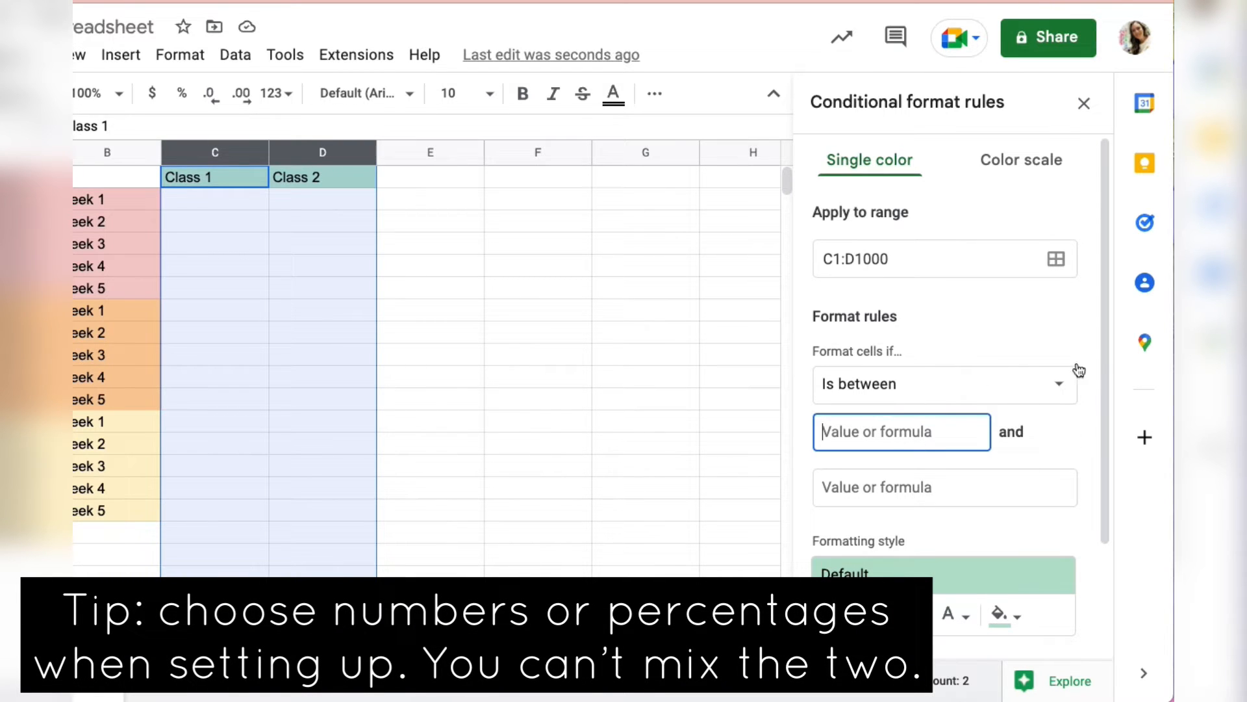
text(80)
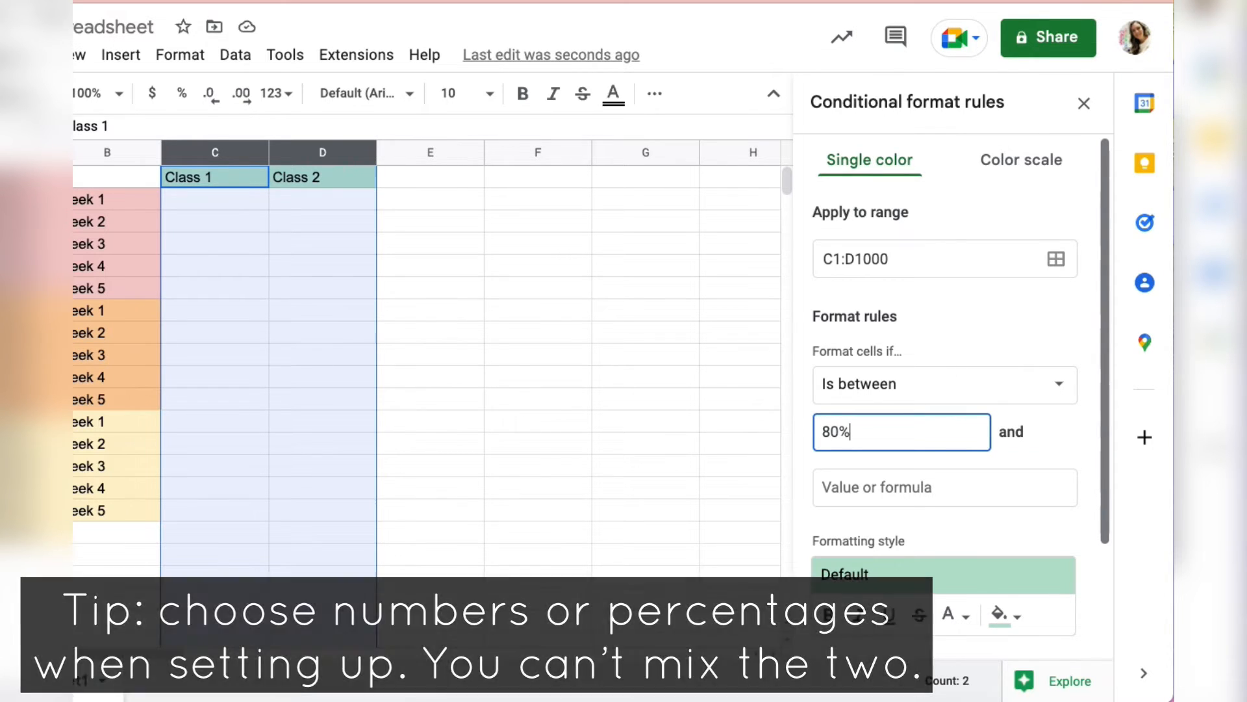
click(864, 488)
text(100)
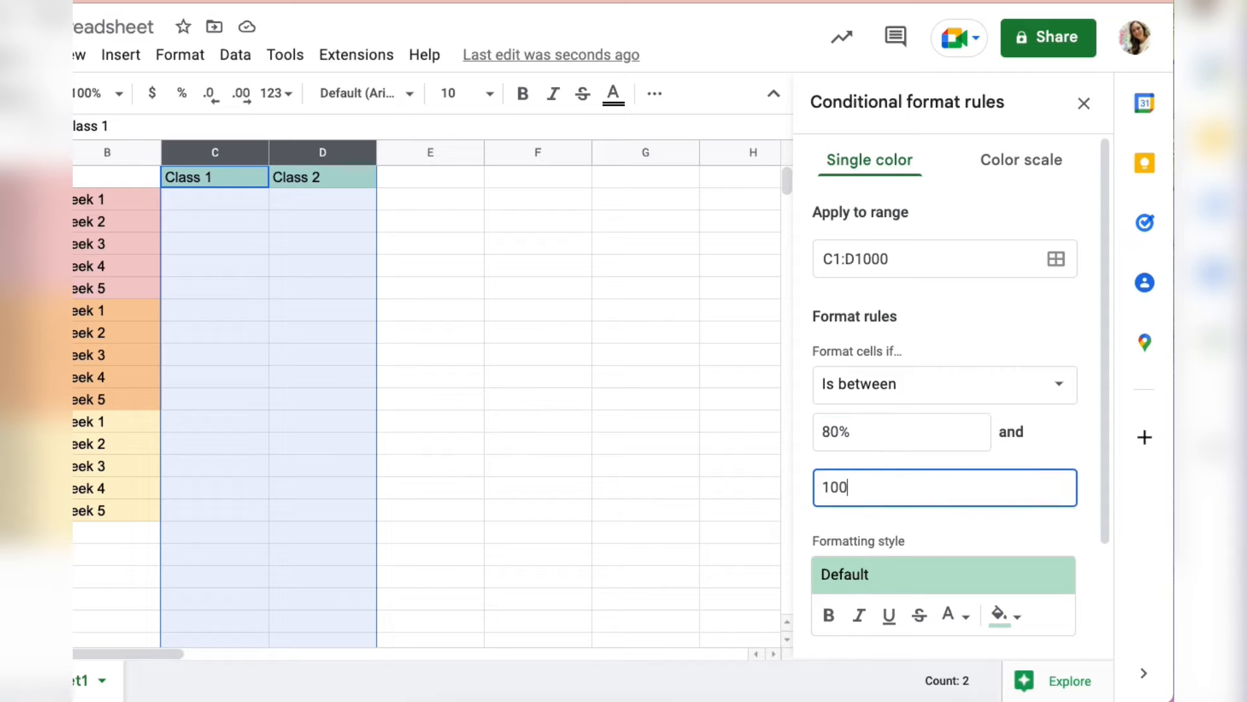
text(&)
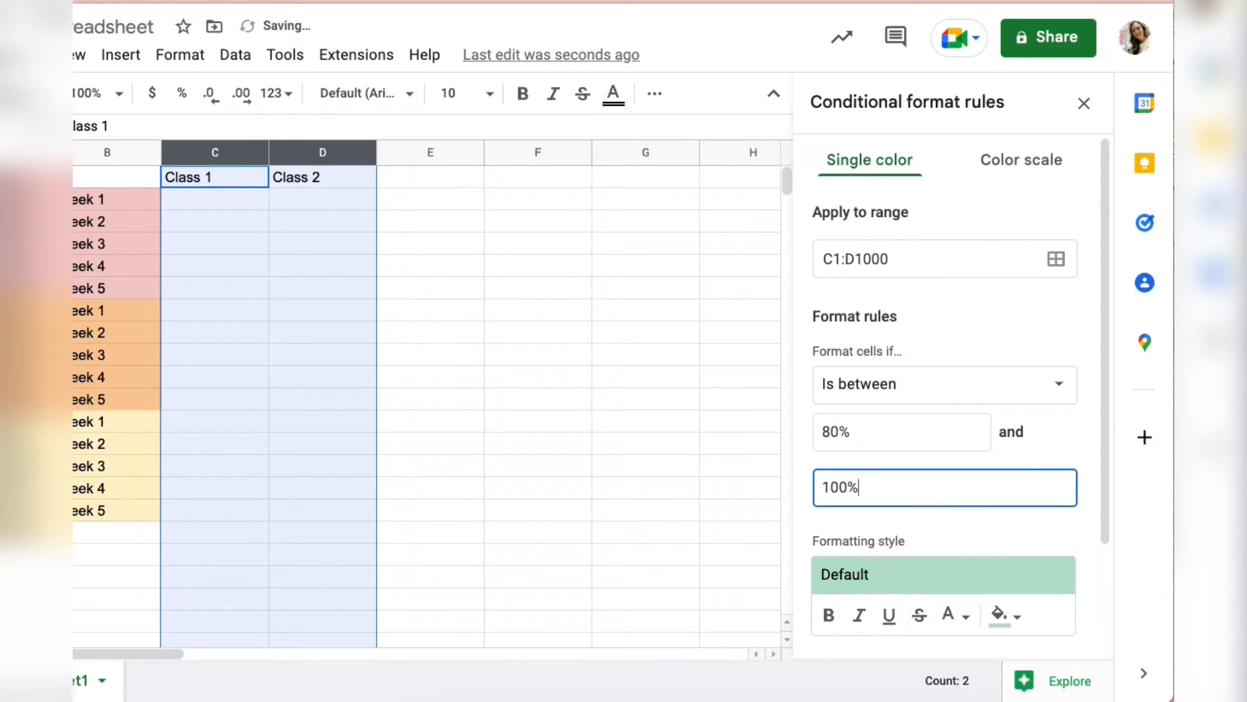
scroll(887, 443, down, 1)
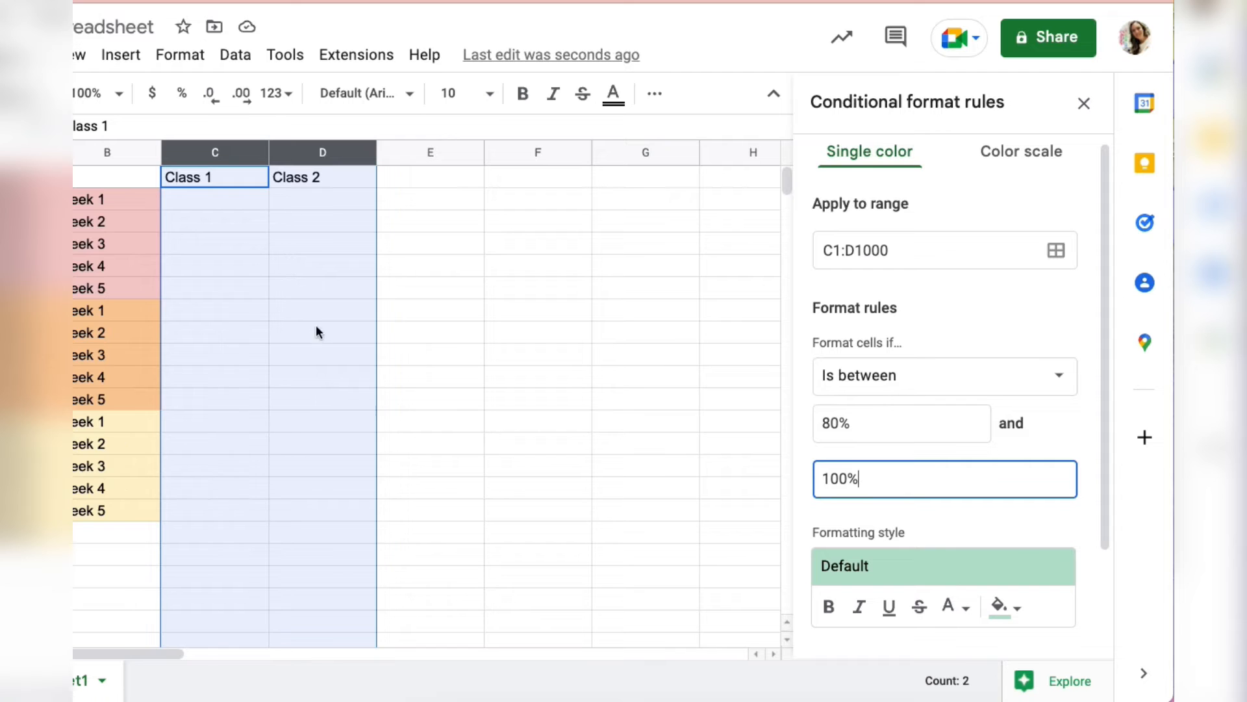
scroll(1062, 525, down, 3)
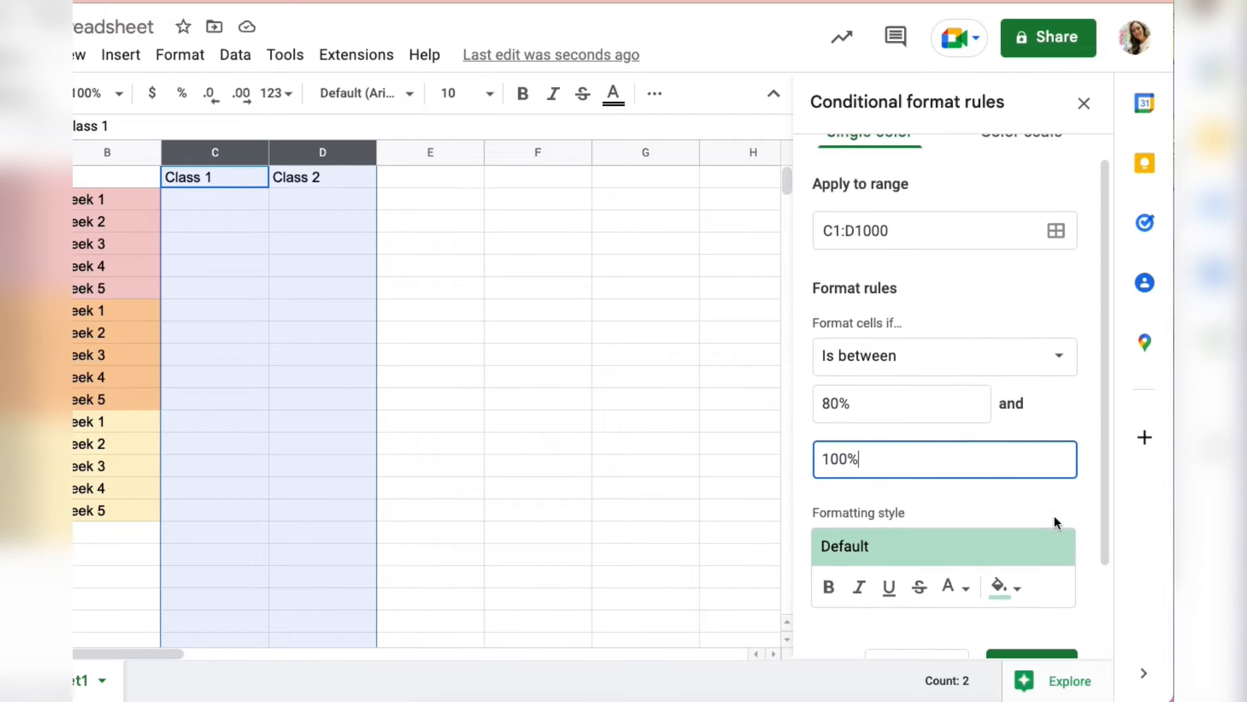
scroll(1026, 505, down, 1)
click(1016, 493)
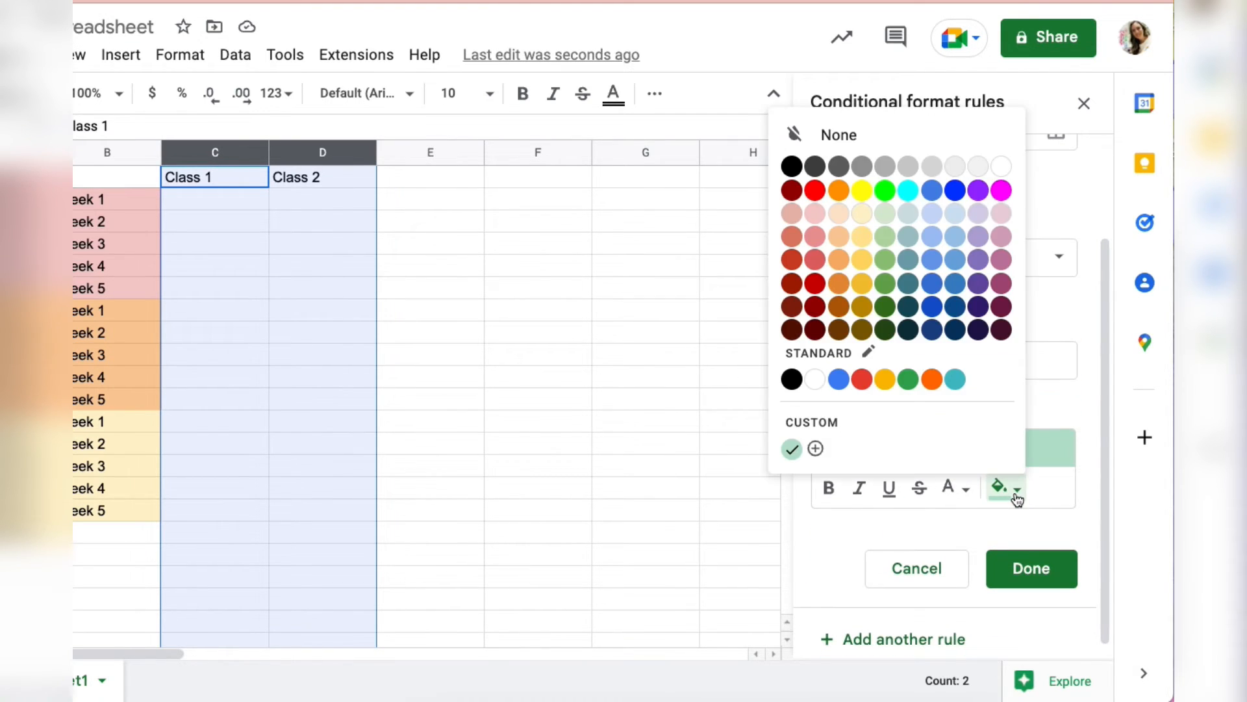
click(1017, 499)
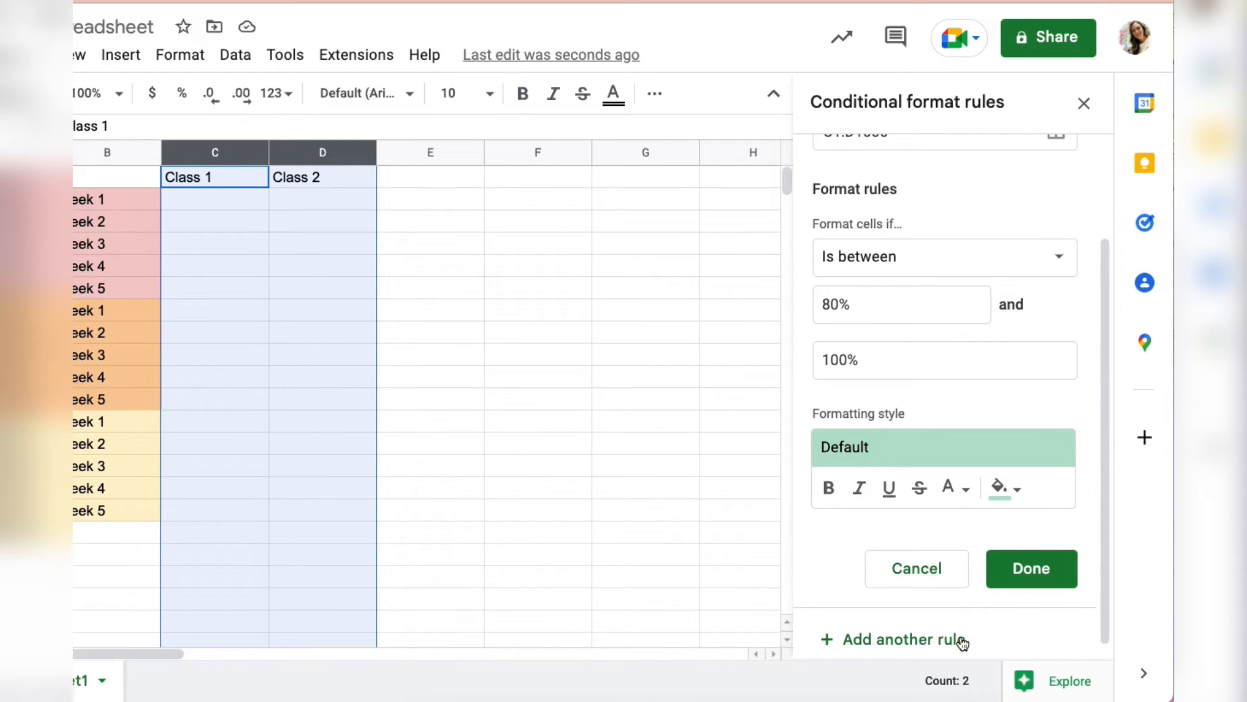
- Add another rule for columns C:D that formats values between 60% and 79%
click(961, 643)
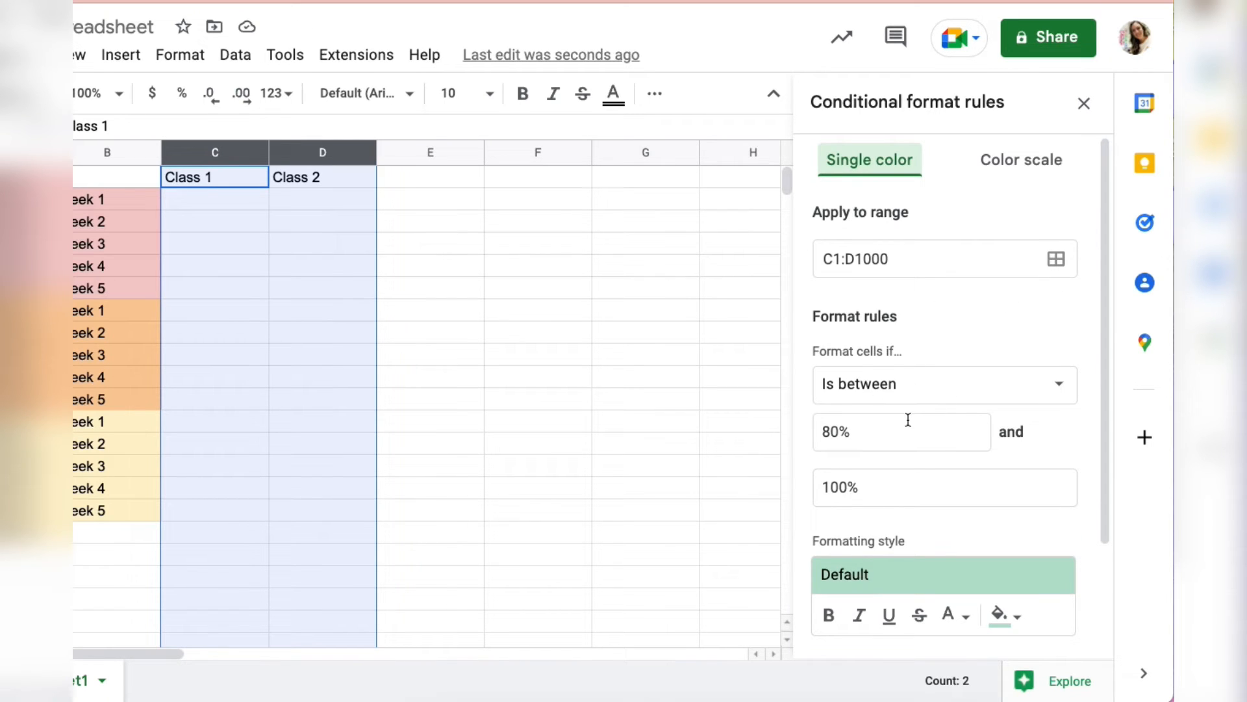
drag(861, 432, 815, 432)
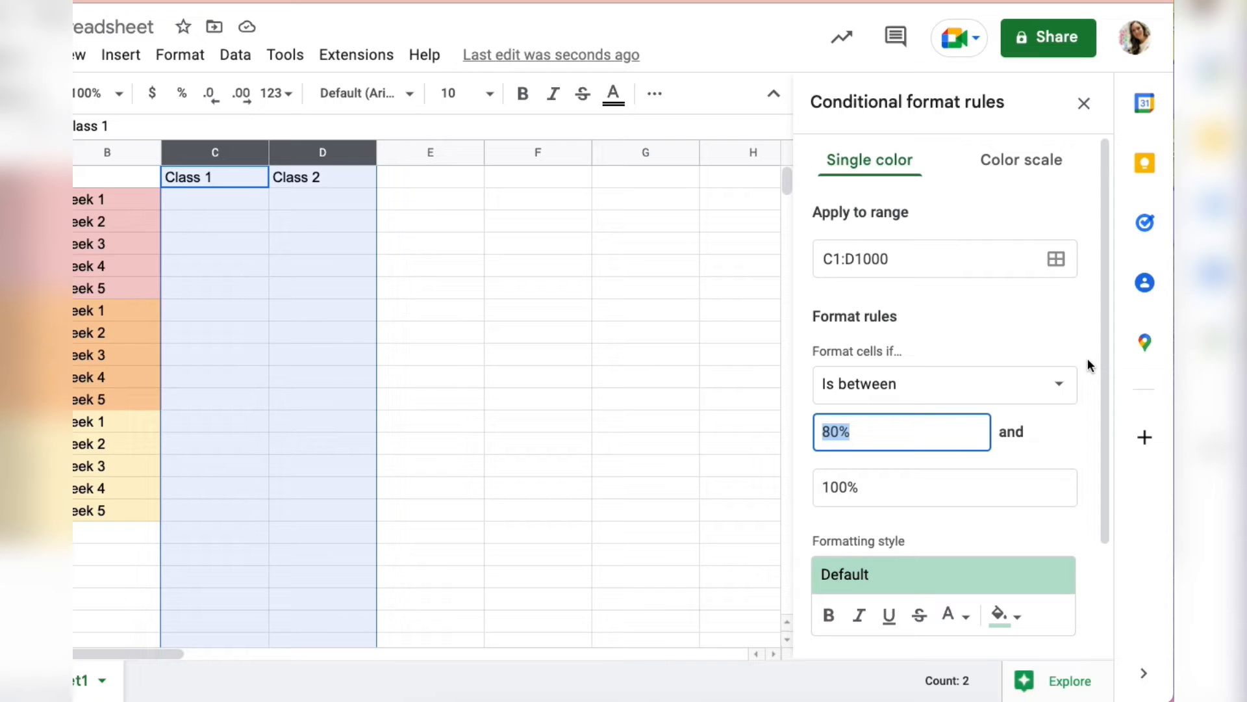
text(60)
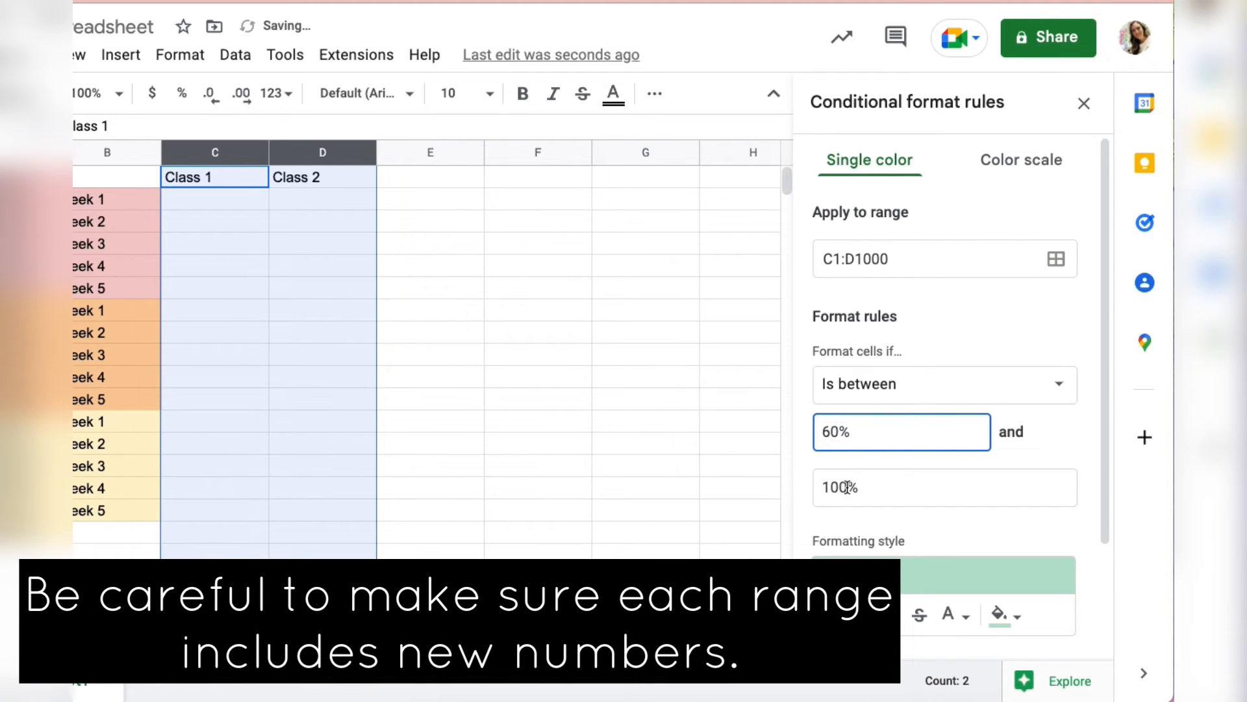
drag(847, 487, 798, 494)
text(79)
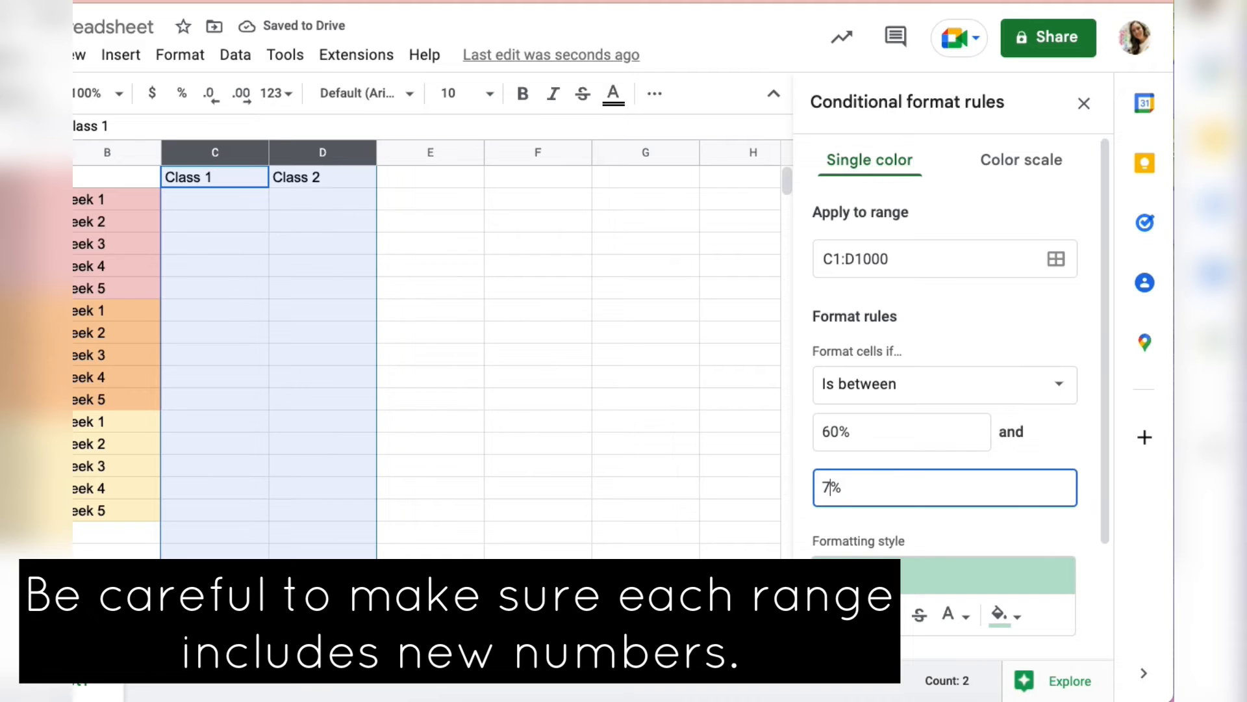
- Give the 60% to 79% rule a light yellow fill
scroll(1061, 567, down, 1)
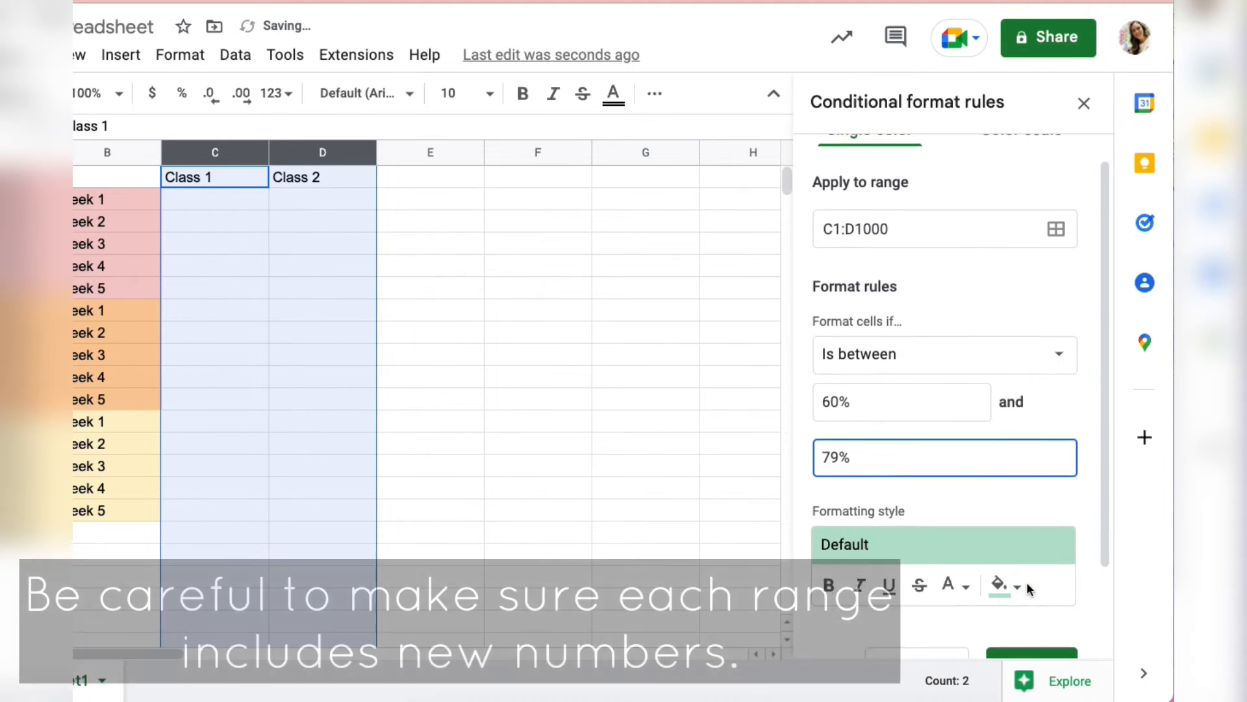
click(1016, 582)
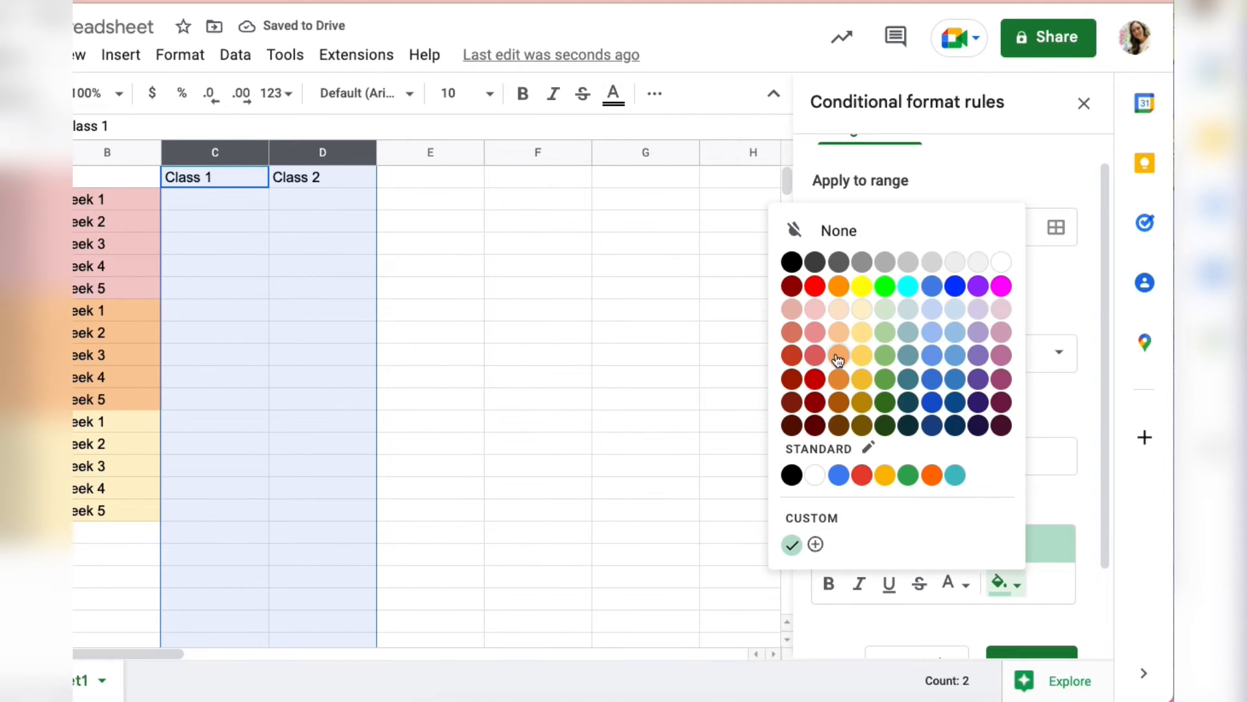
click(861, 309)
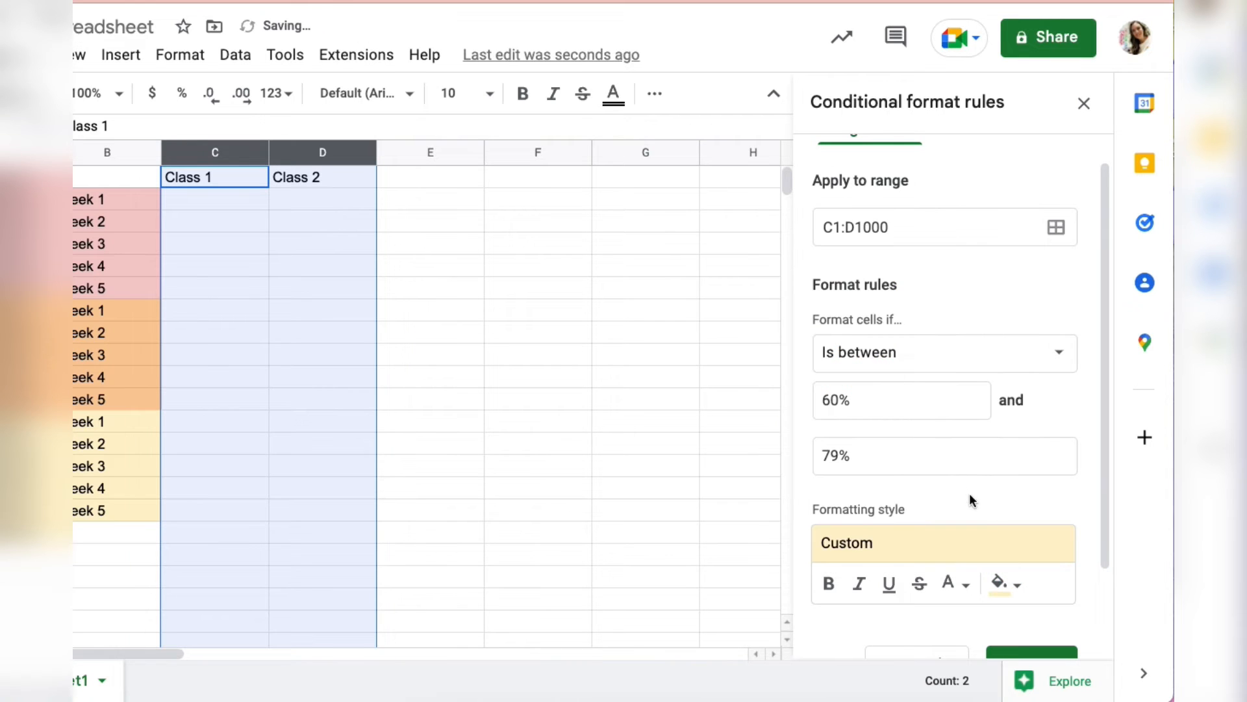
- Add a third rule for columns C:D that formats values between 0% and 59%
scroll(985, 516, down, 2)
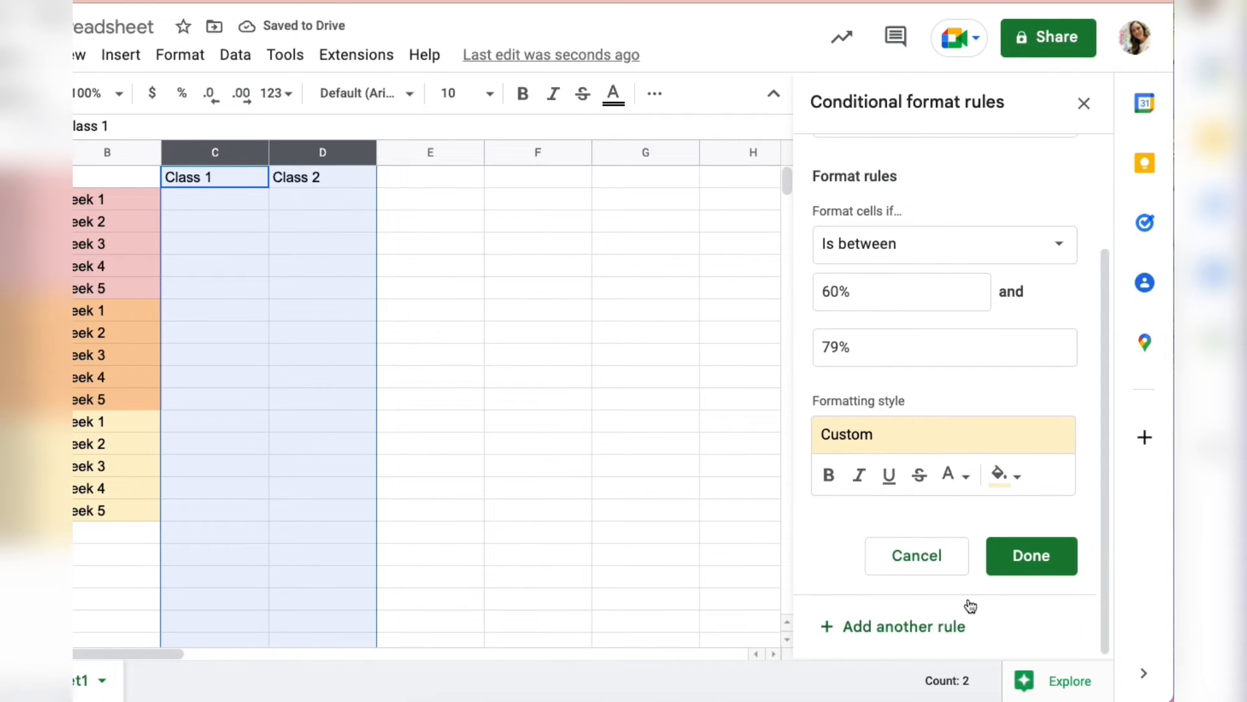
click(956, 617)
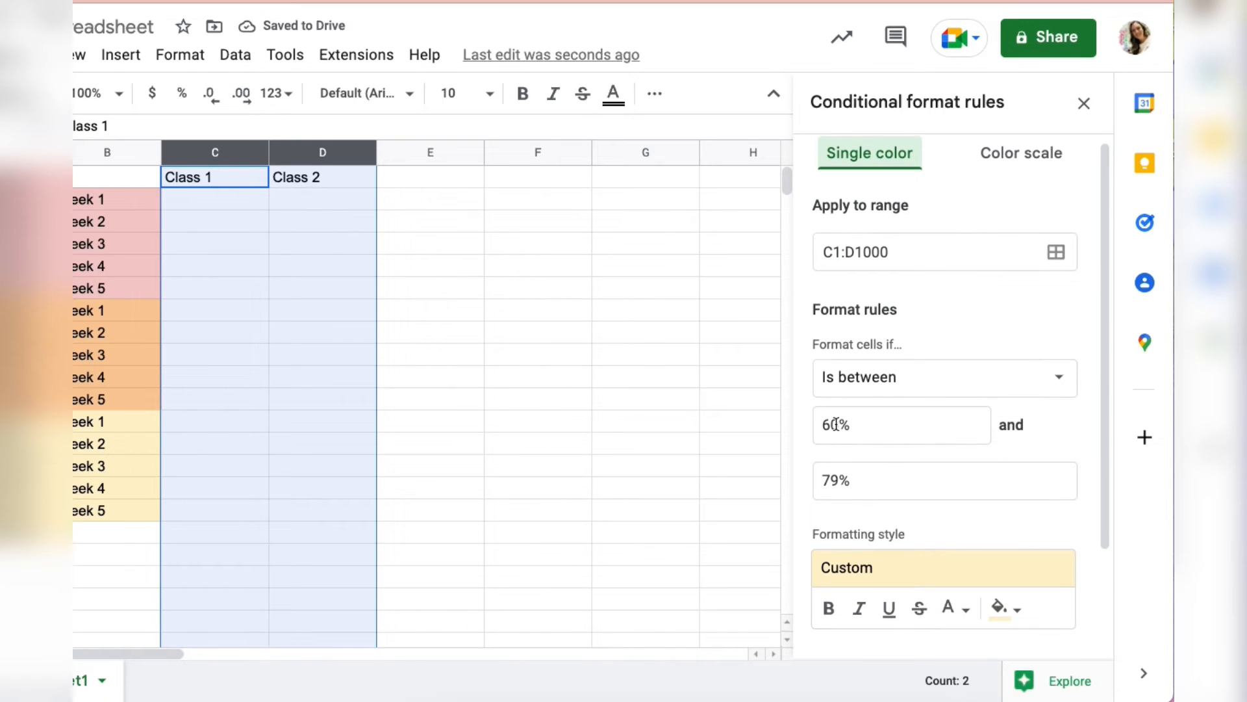
drag(839, 478, 806, 474)
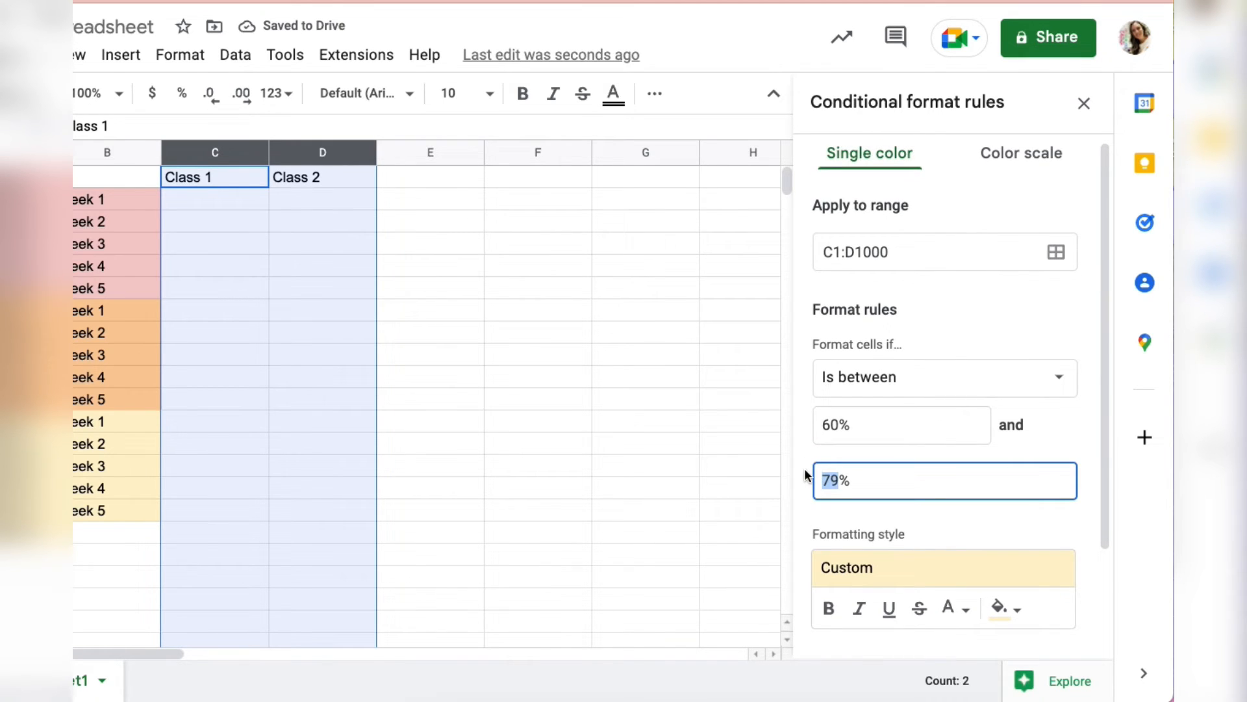
key(BackSpace)
text(59)
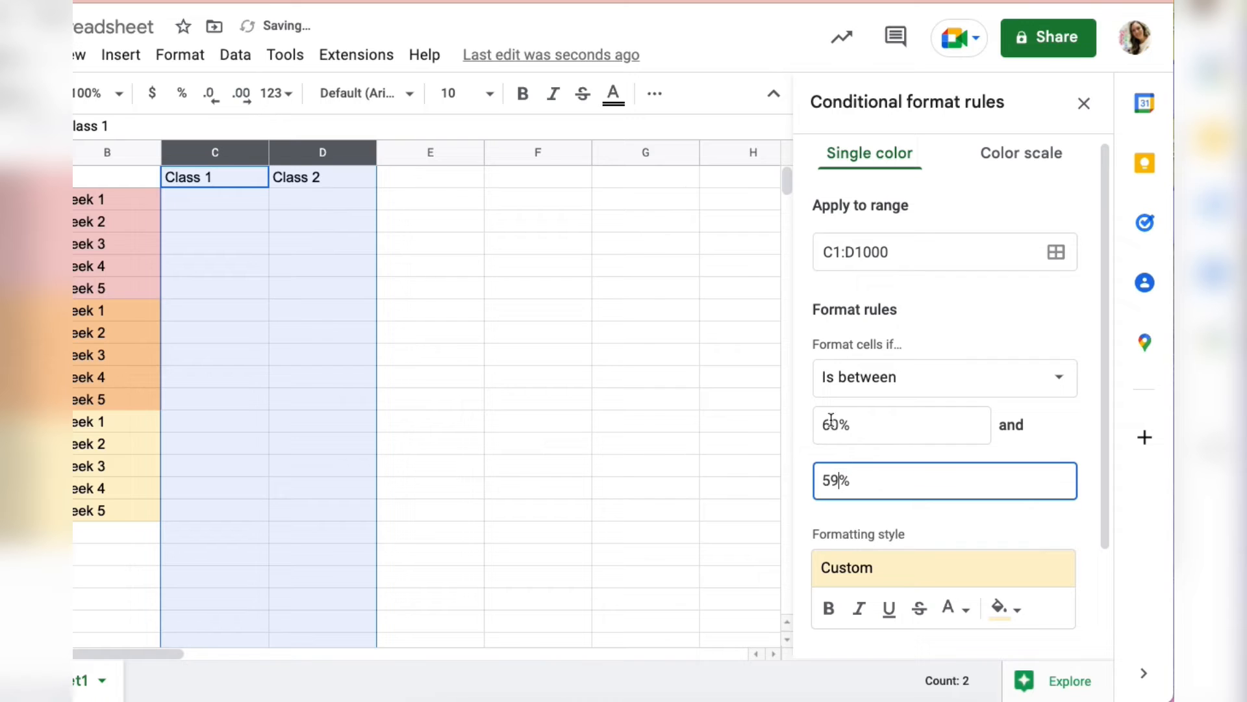
drag(830, 420, 816, 425)
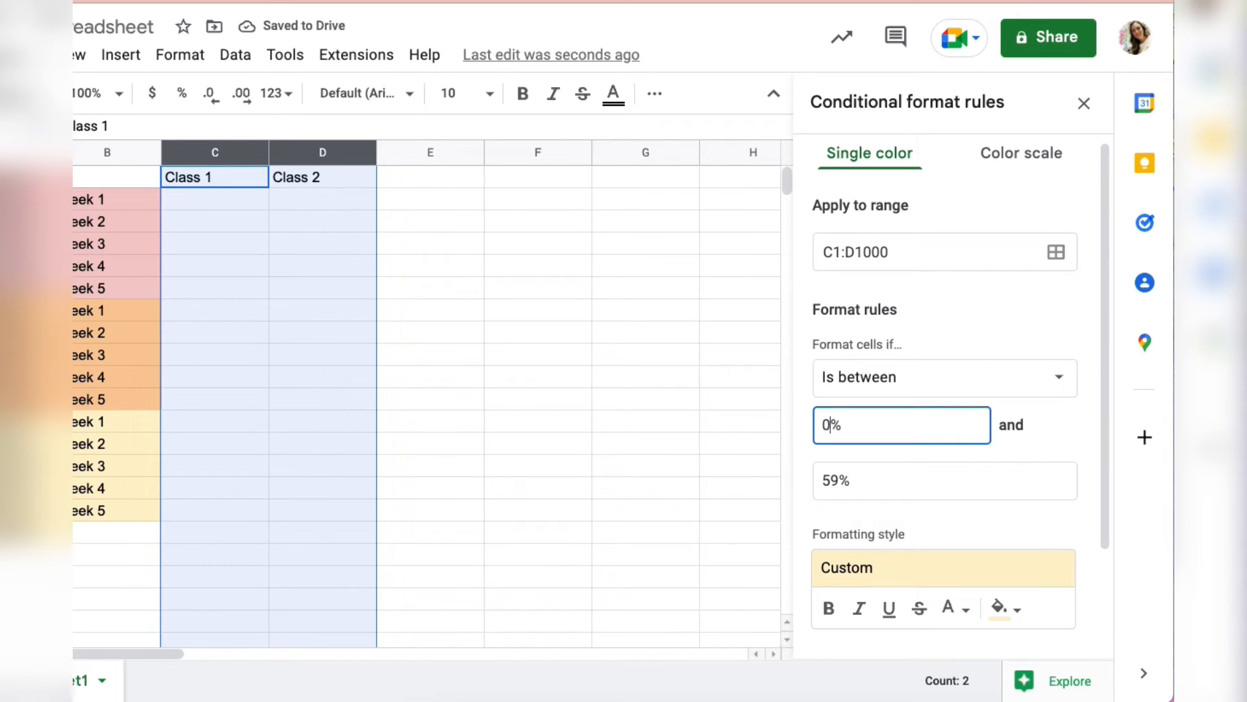
text(0)
- Give the 0% to 59% rule a light red fill, then save it and close the conditional formatting rules
click(1078, 443)
scroll(1013, 566, down, 2)
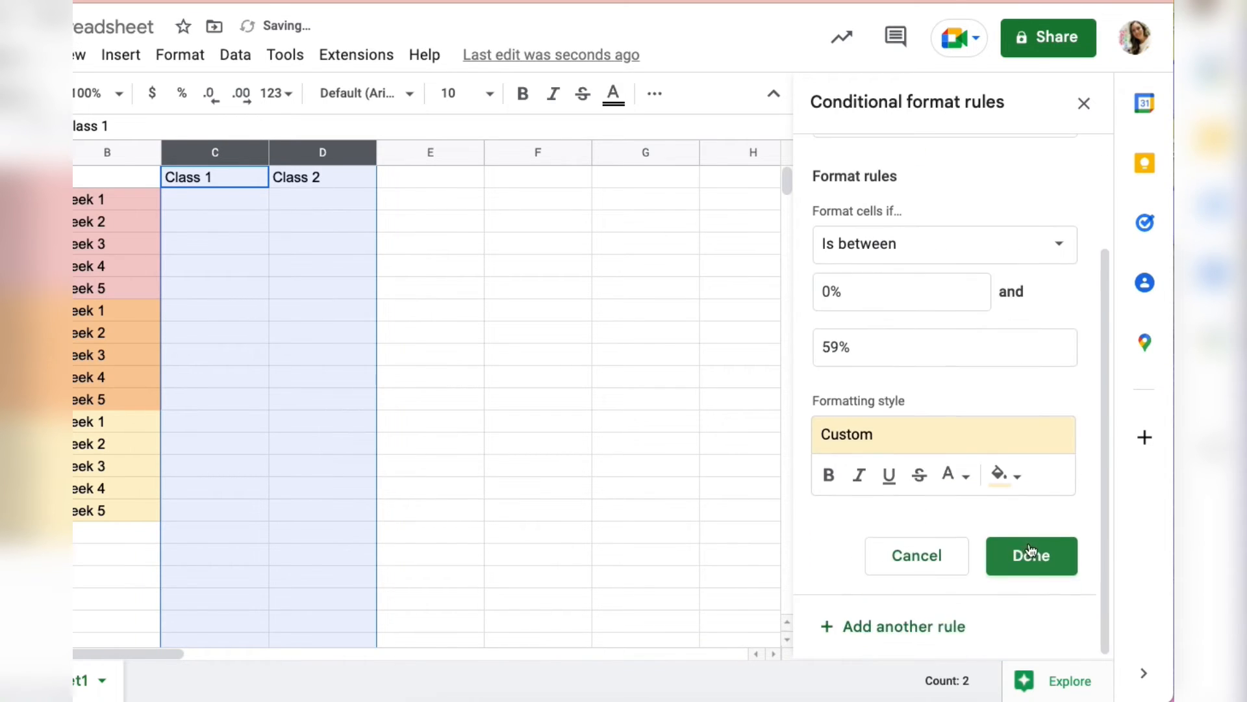
click(1017, 479)
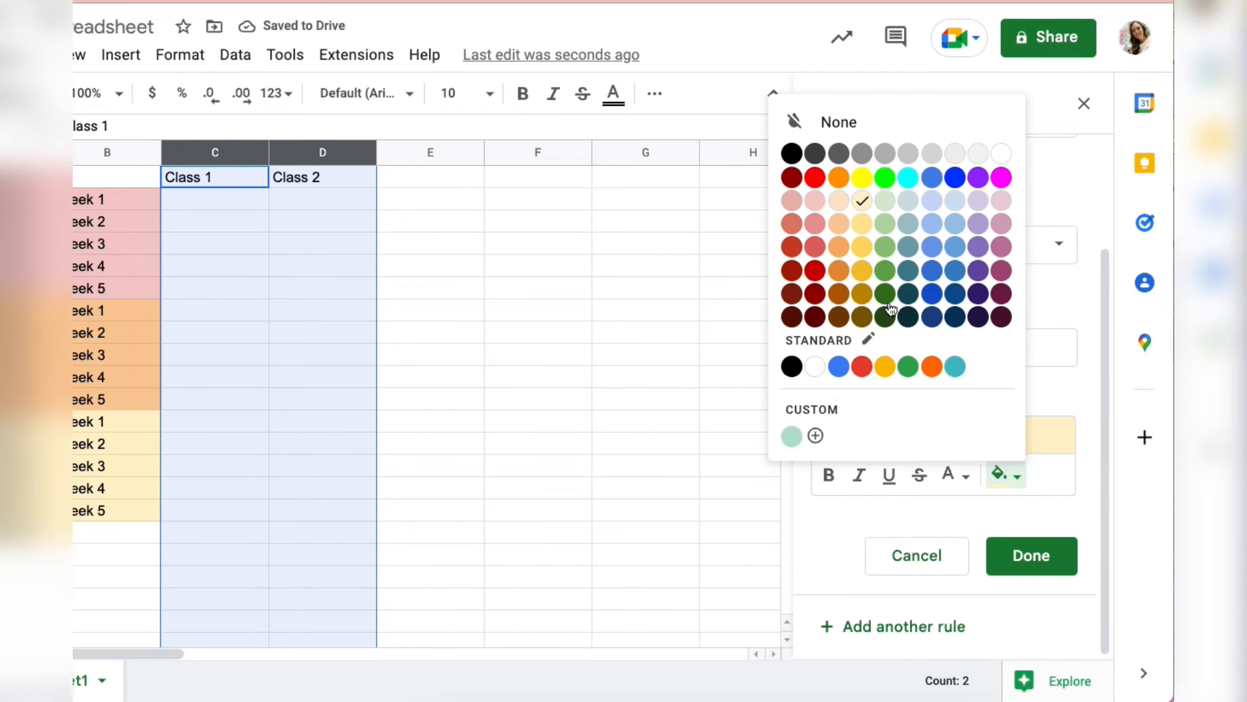
click(822, 207)
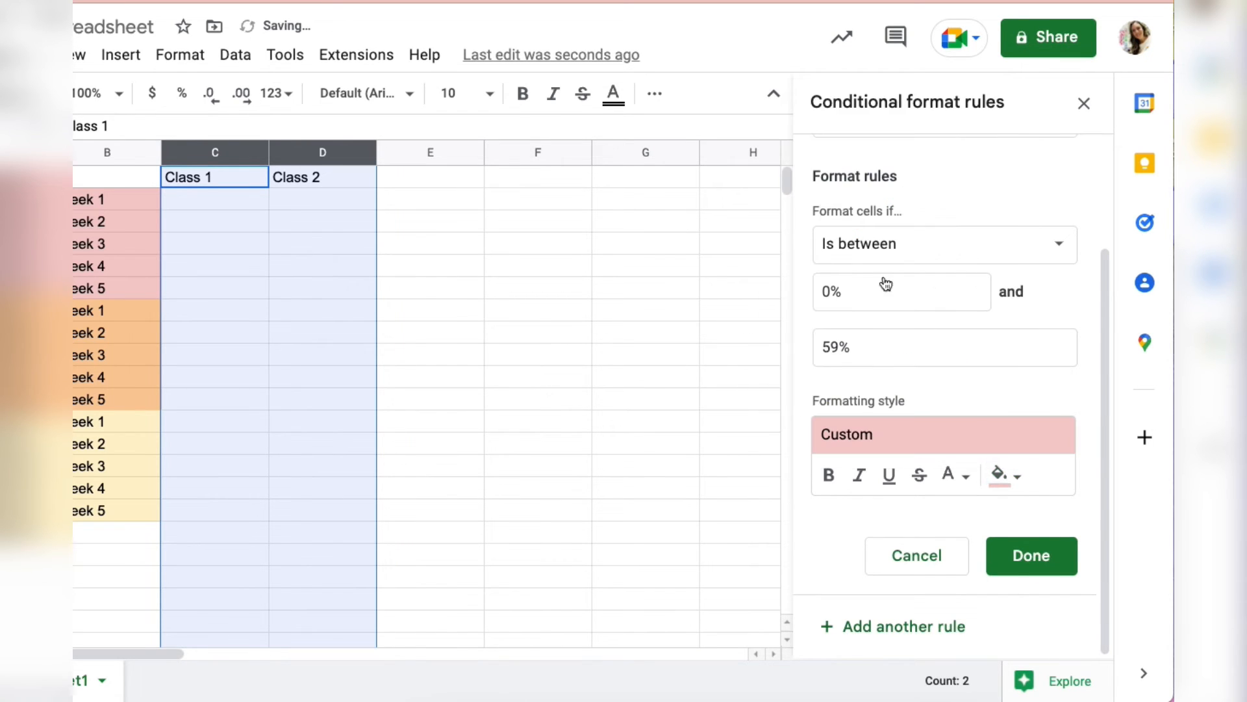
click(1032, 556)
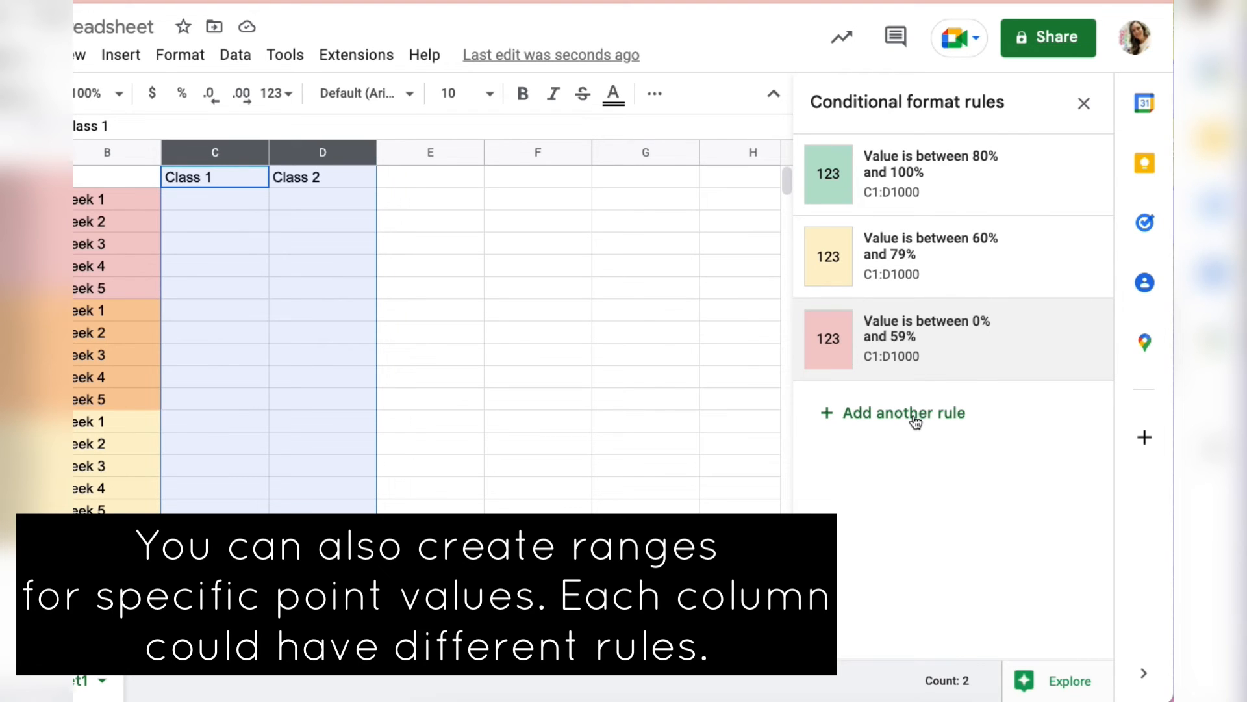
click(1084, 103)
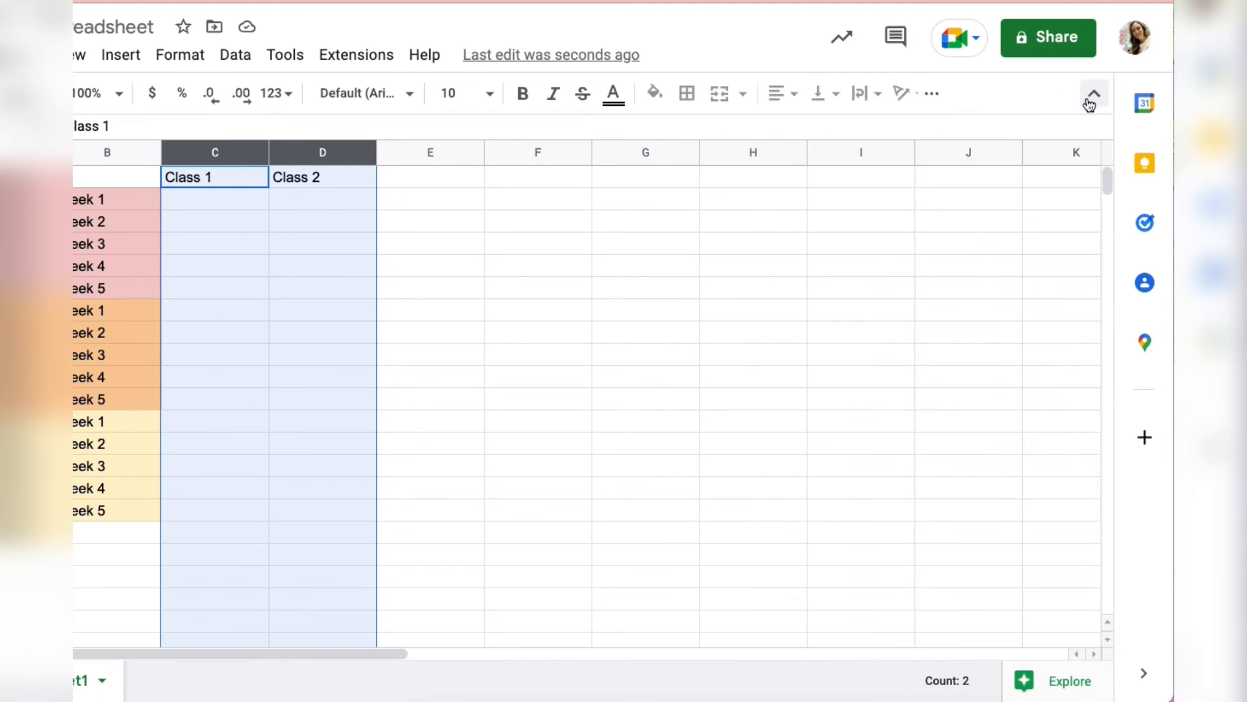
click(489, 240)
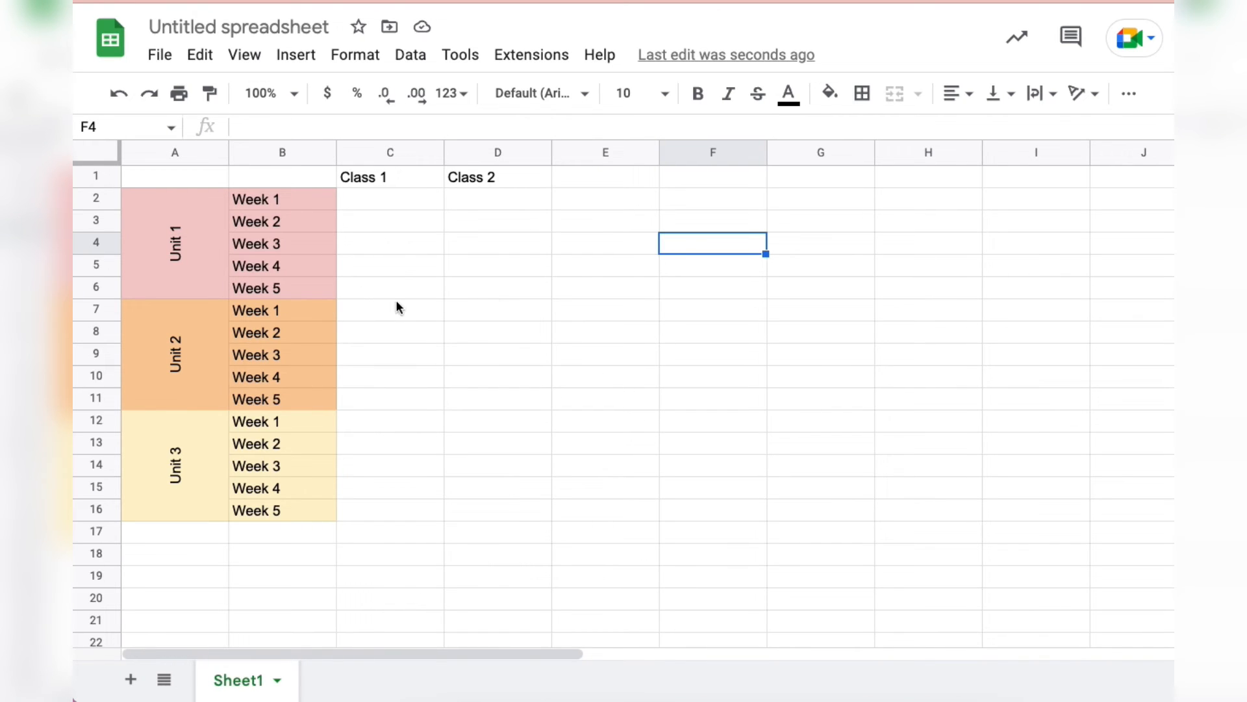
- Enter 82% for Class 1 in Unit 1 Week 2 and 52% for Class 2 in Unit 1 Week 3
double_click(421, 218)
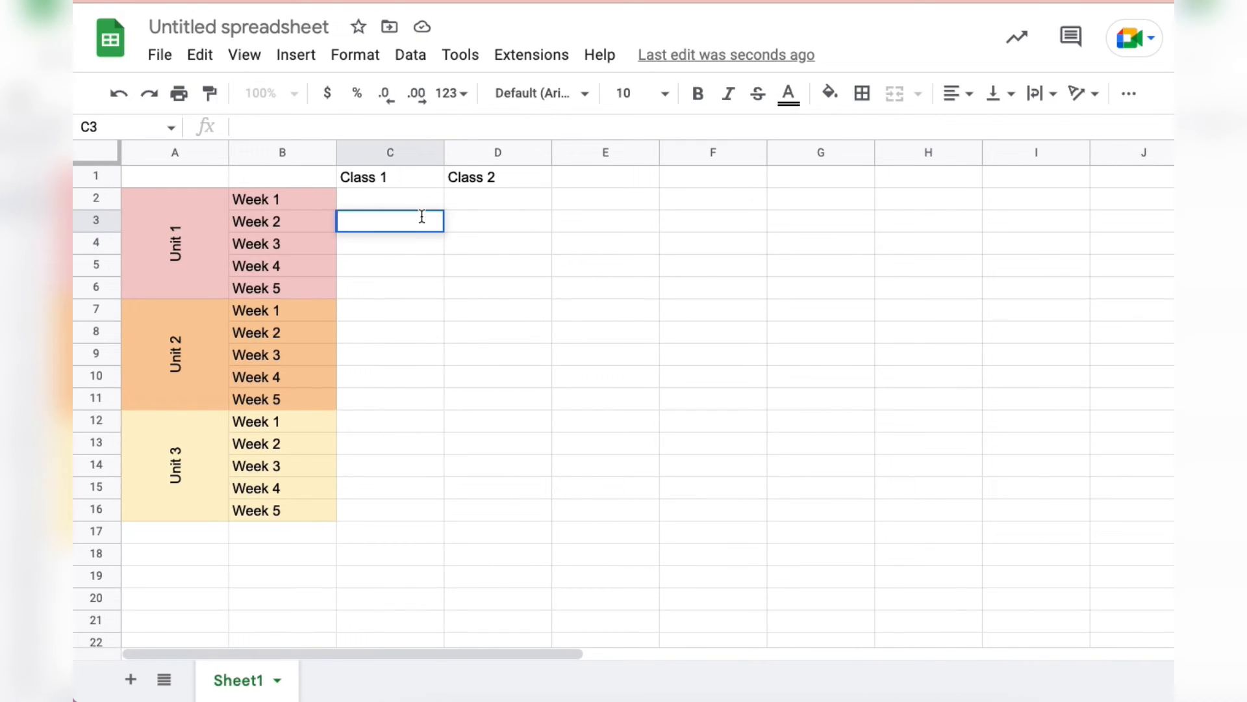
text(82%)
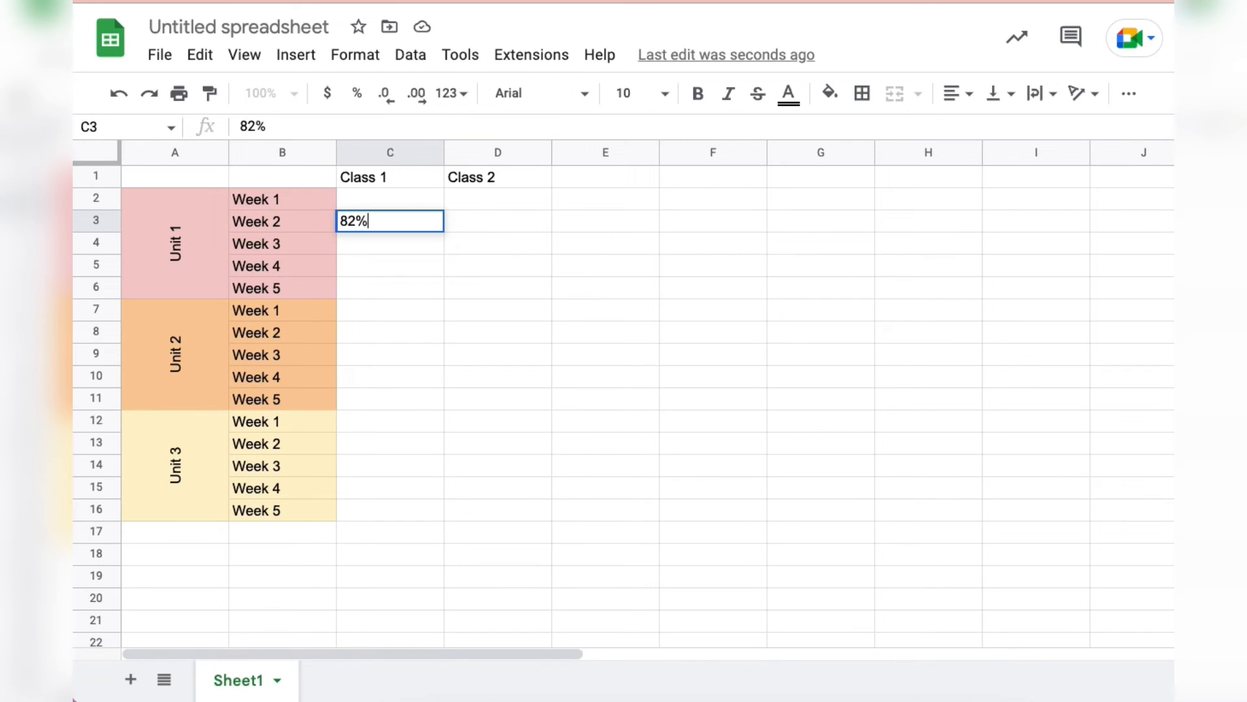
key(Return)
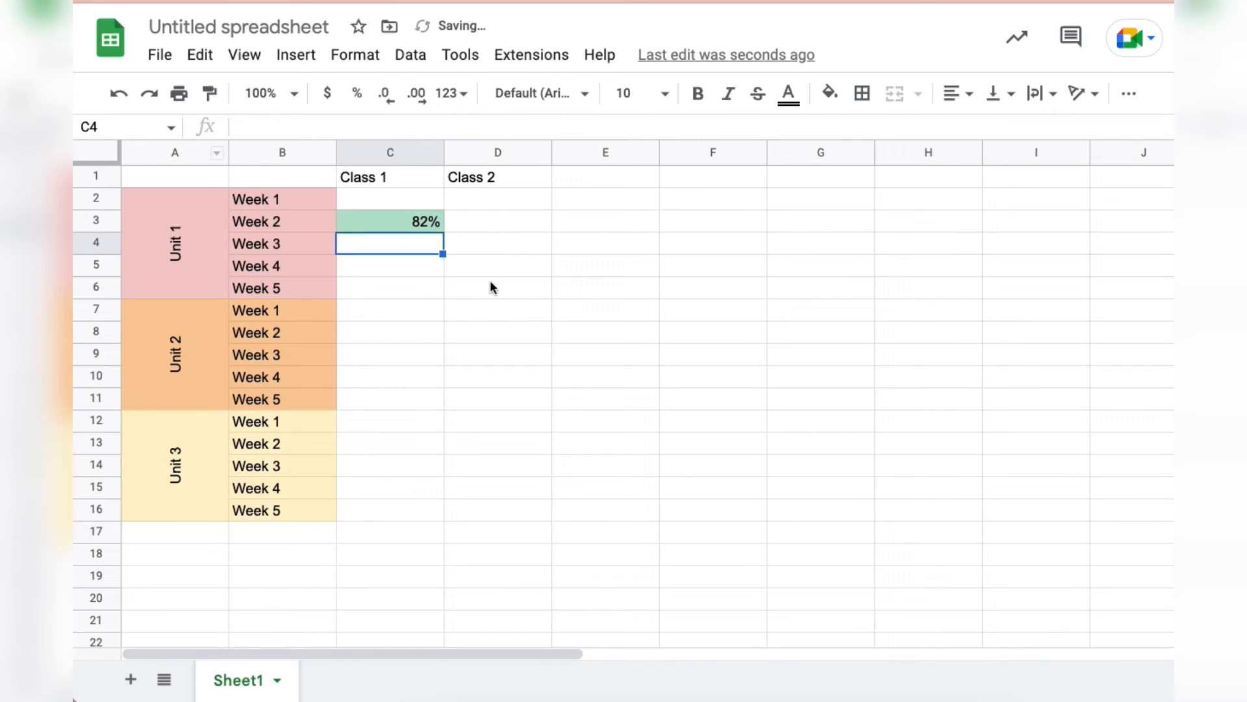
click(493, 241)
text(5)
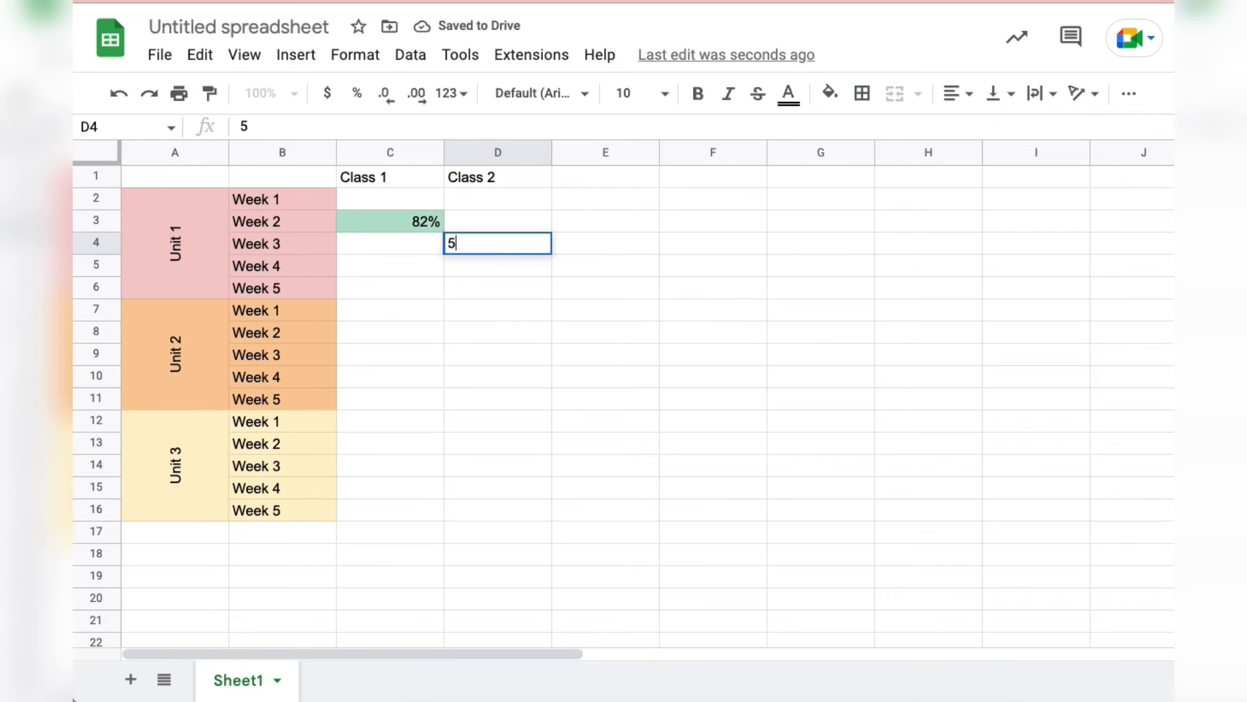
text(2%)
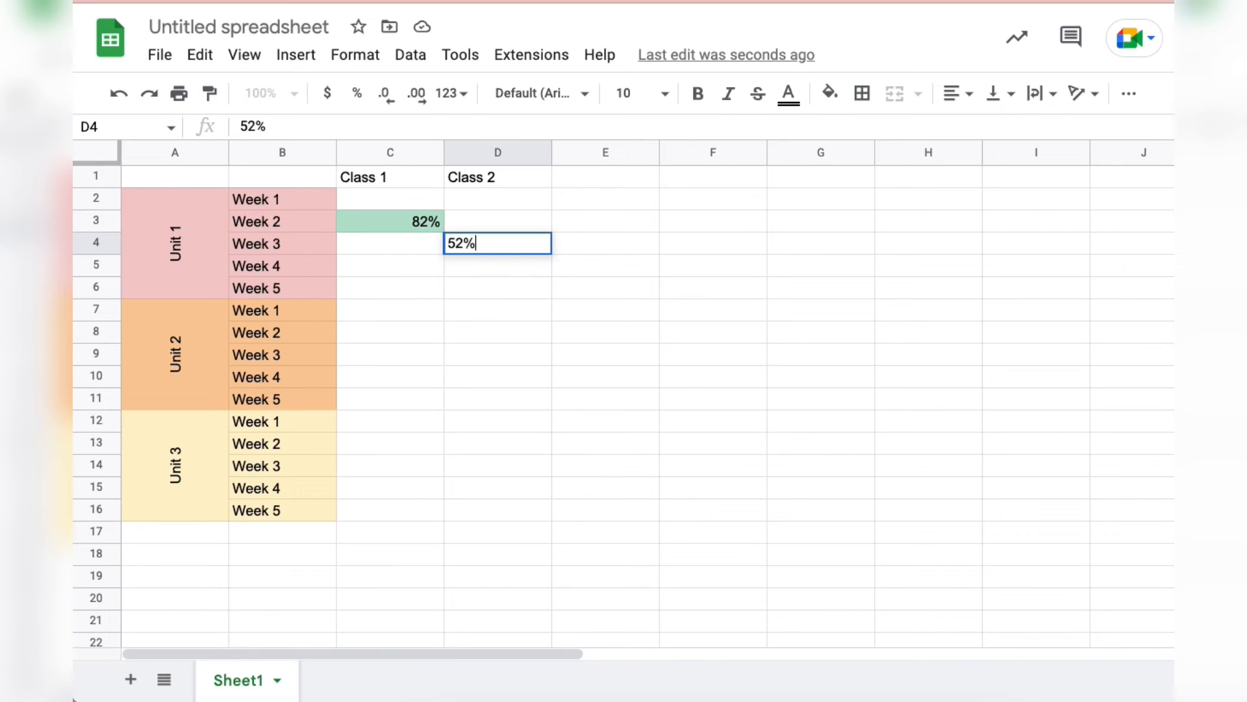
key(Return)
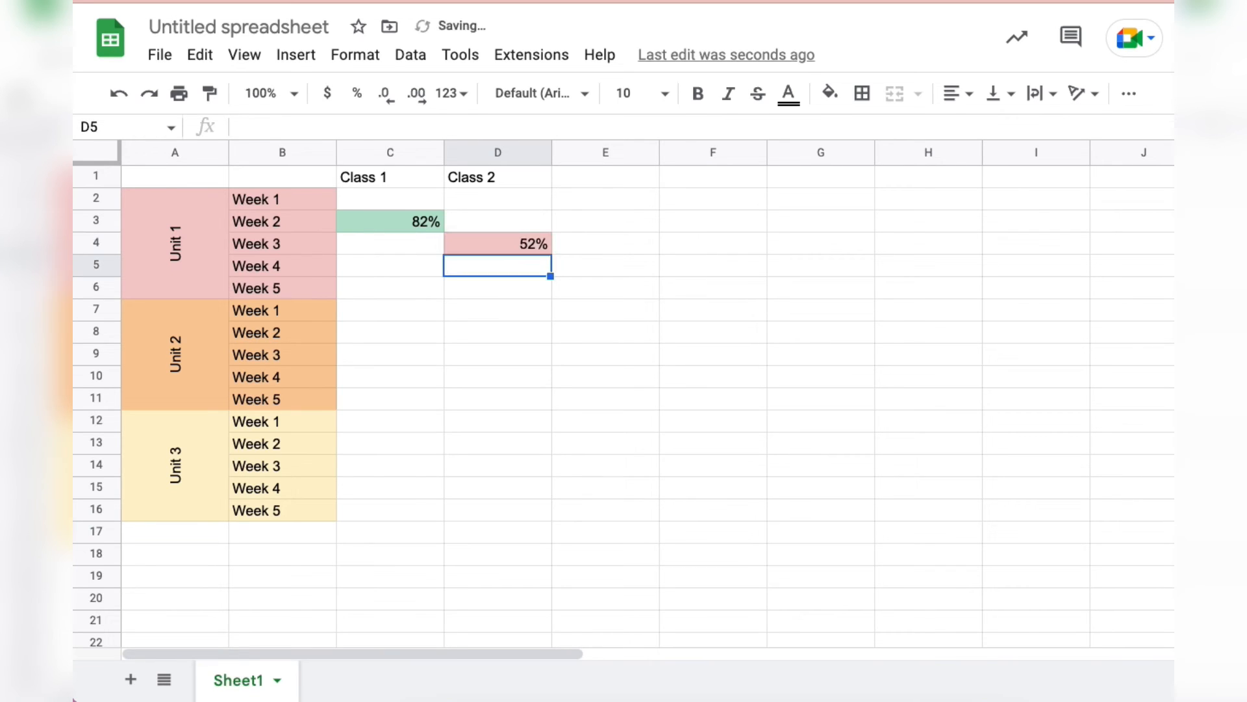
- Enter 73% for Class 1 in Unit 1 Week 4 and 75% for Class 2 in Unit 1 Week 2
click(388, 268)
text(73)
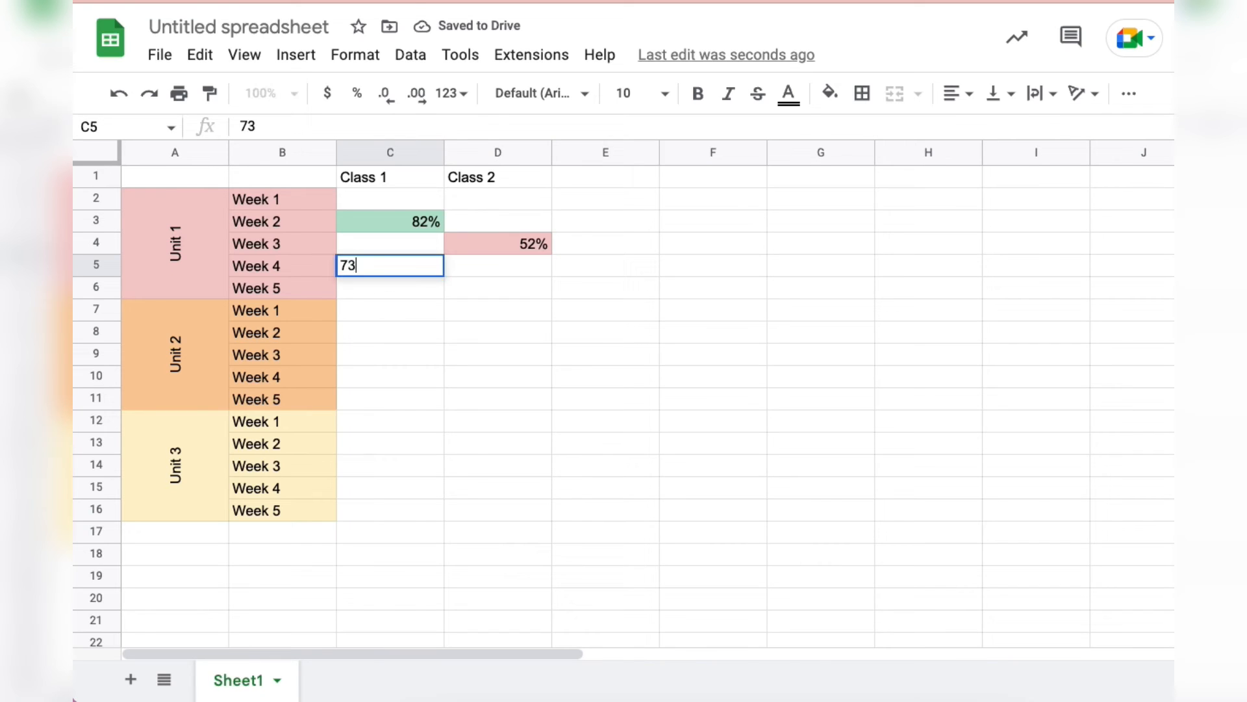
text(%)
key(Return)
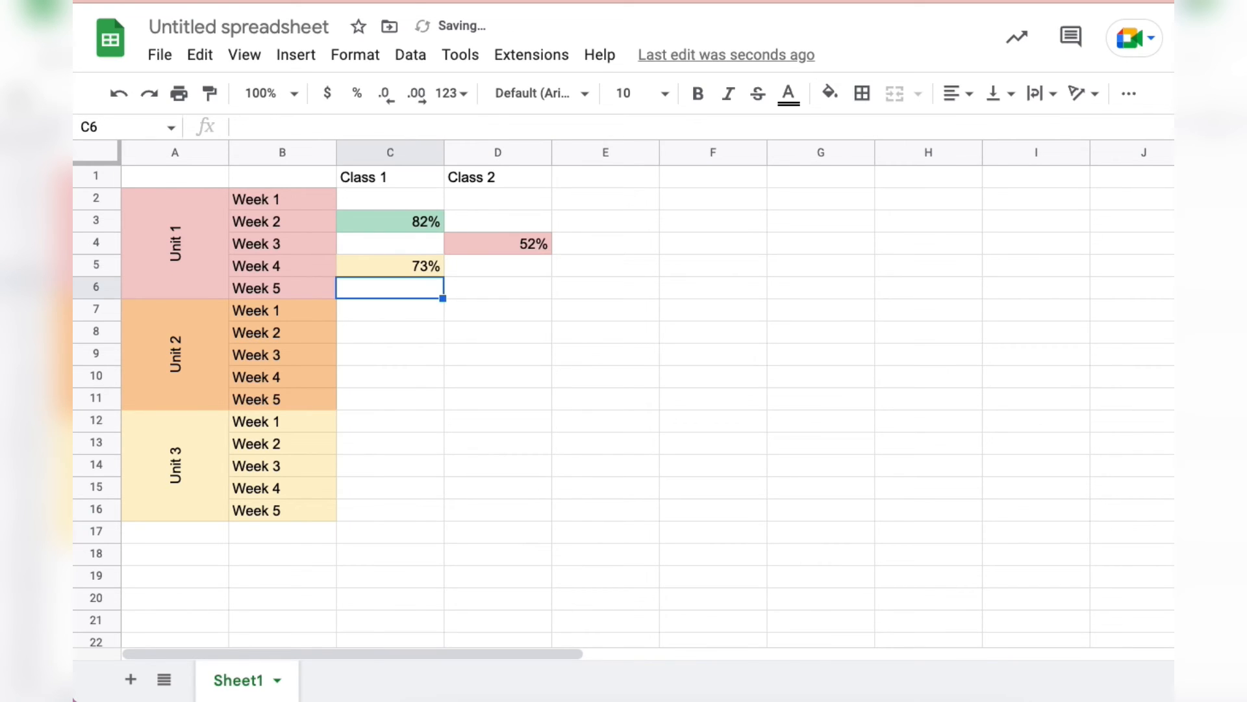
click(491, 224)
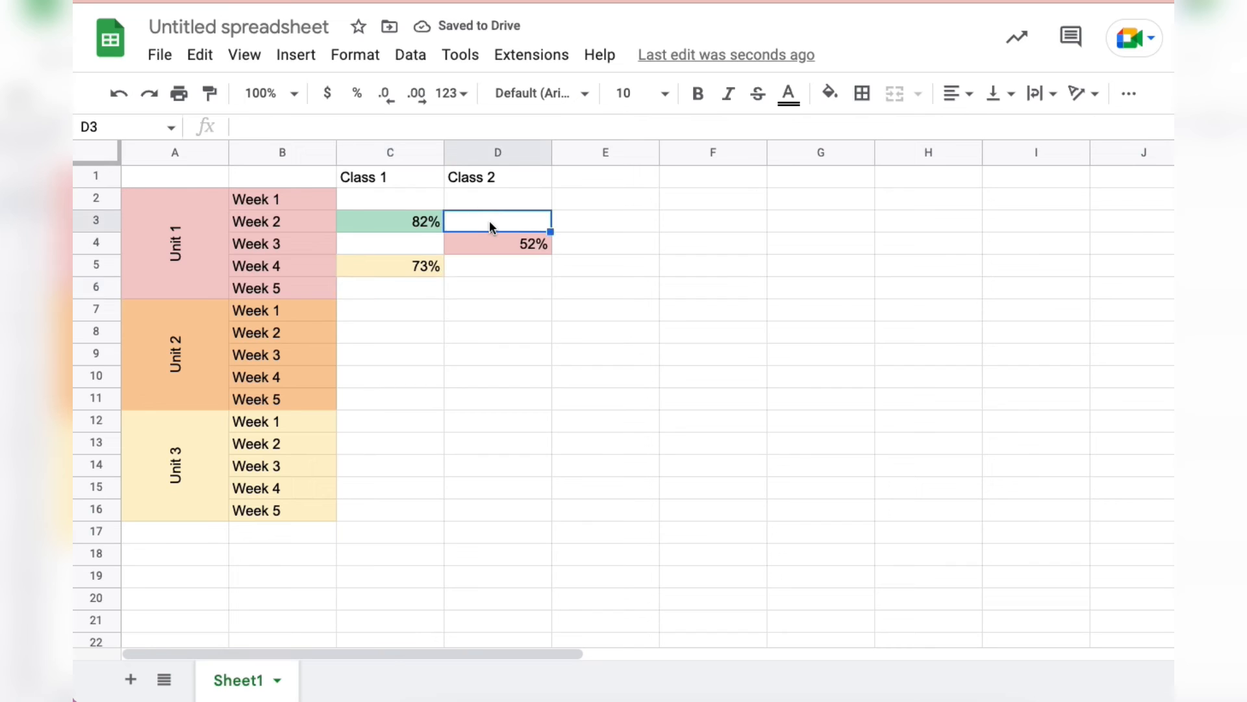
text(75%)
key(Return)
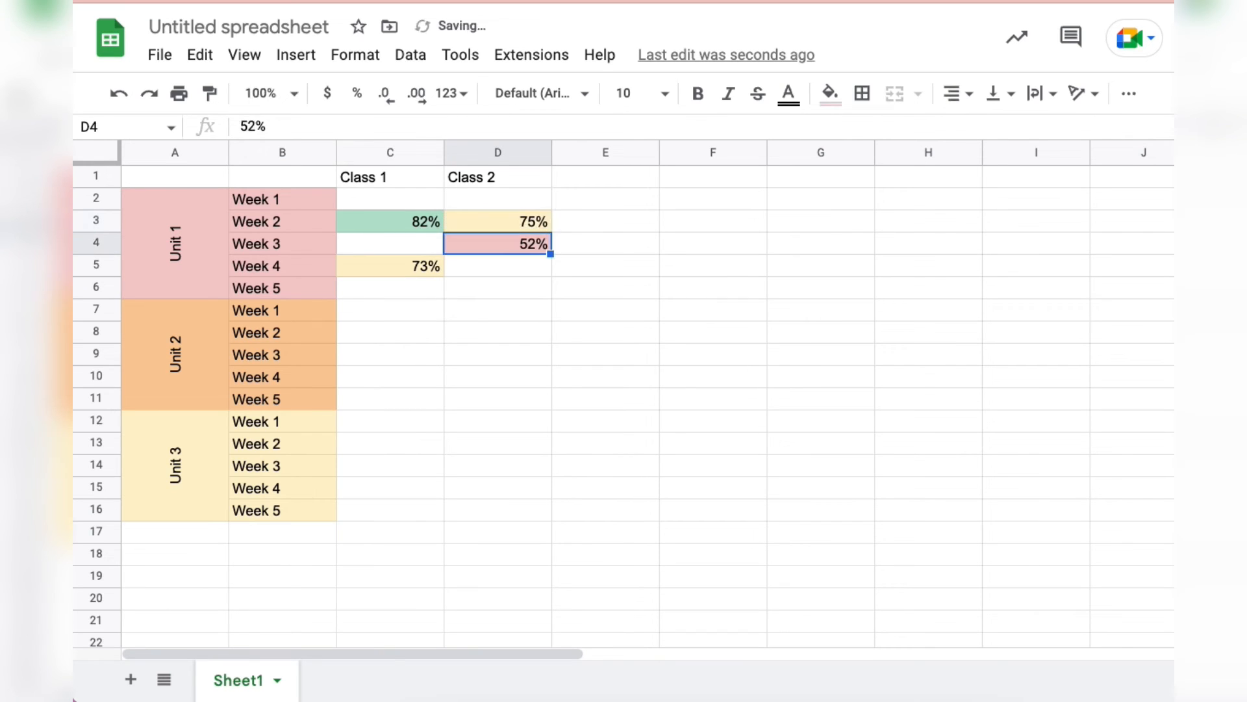
- Add a "Notes" column header in cell E1, next to Class 2
click(539, 267)
double_click(594, 179)
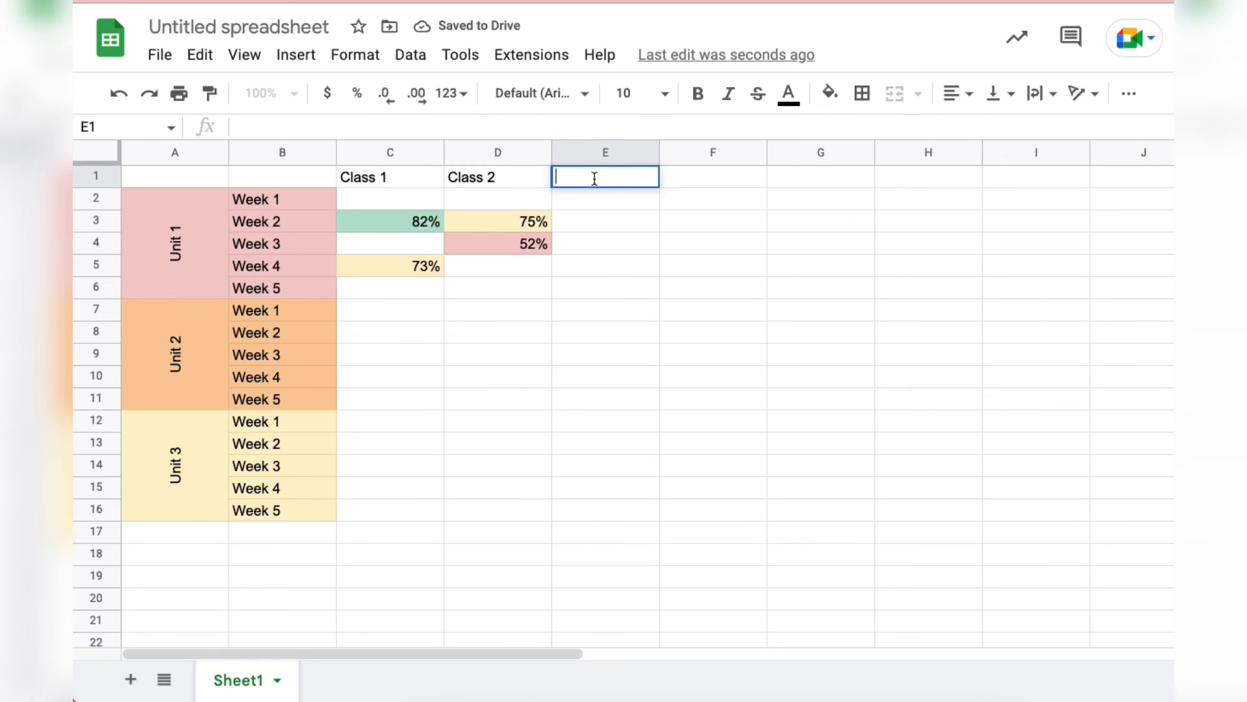
text(Notes)
key(Return)
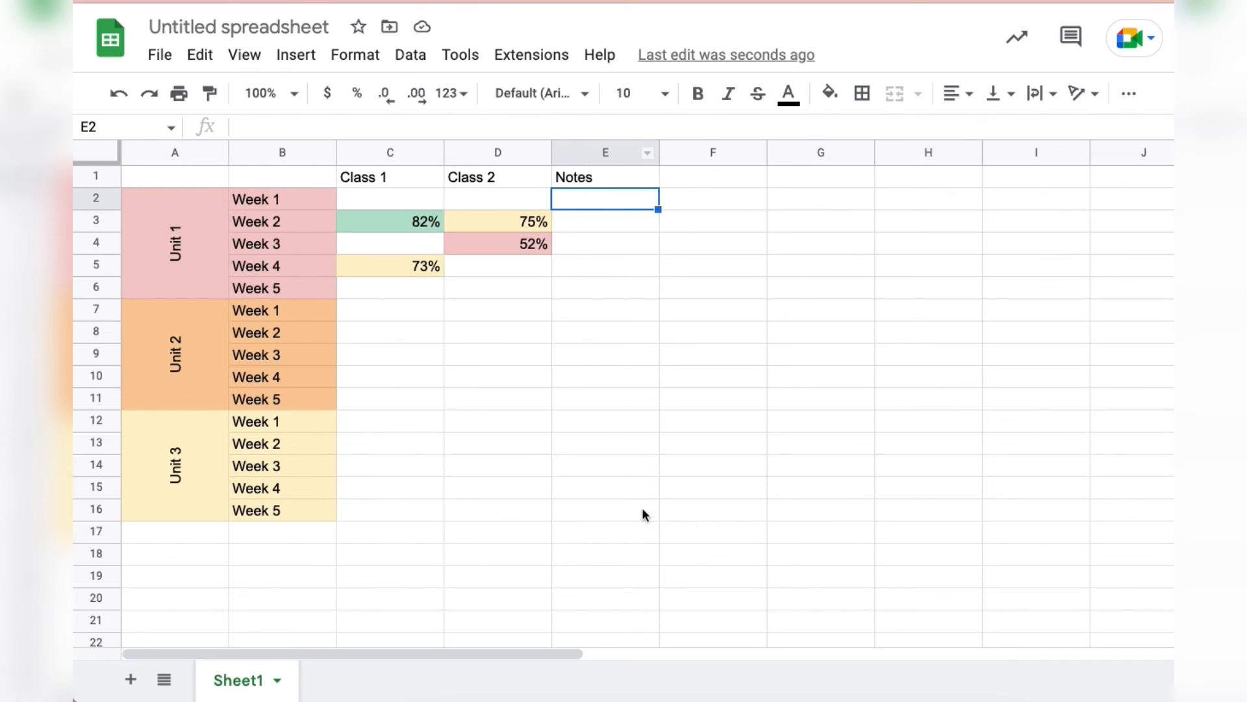
- Set text wrapping to Wrap for the entire Notes column
click(604, 154)
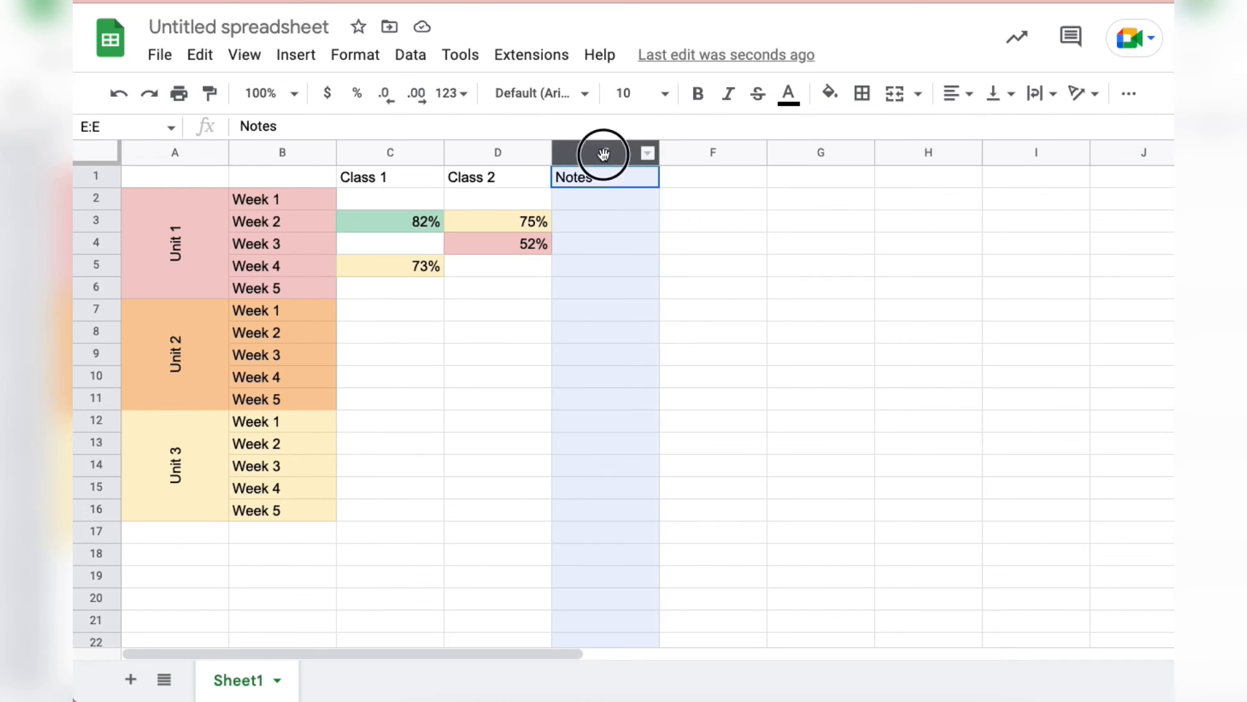
click(1054, 96)
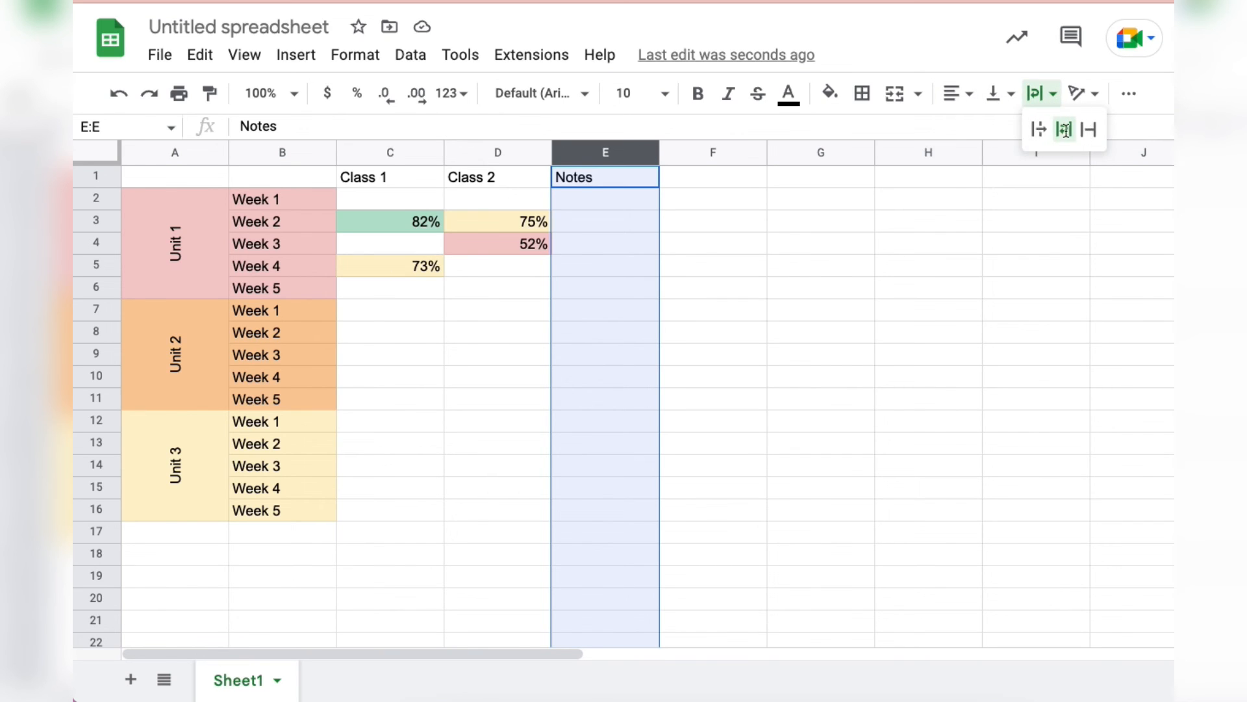
click(1065, 129)
click(618, 203)
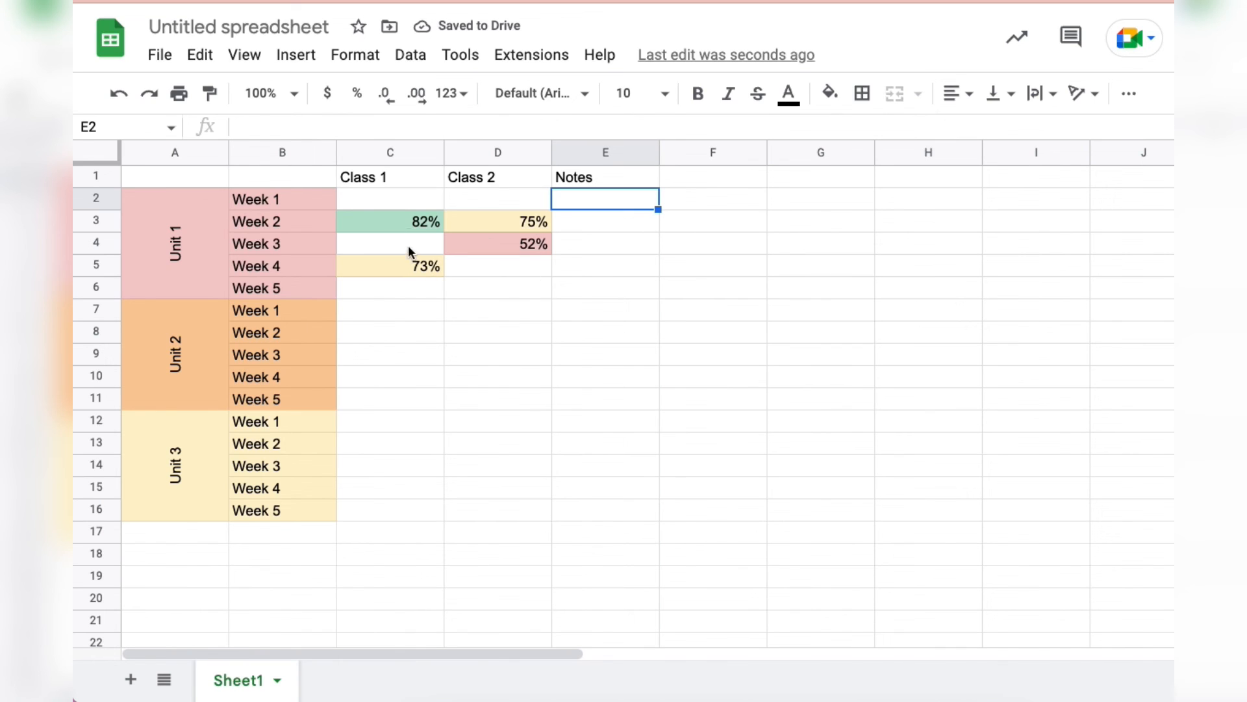
- Enter 40% for Class 1 in Unit 1 Week 3
click(429, 242)
text(40%)
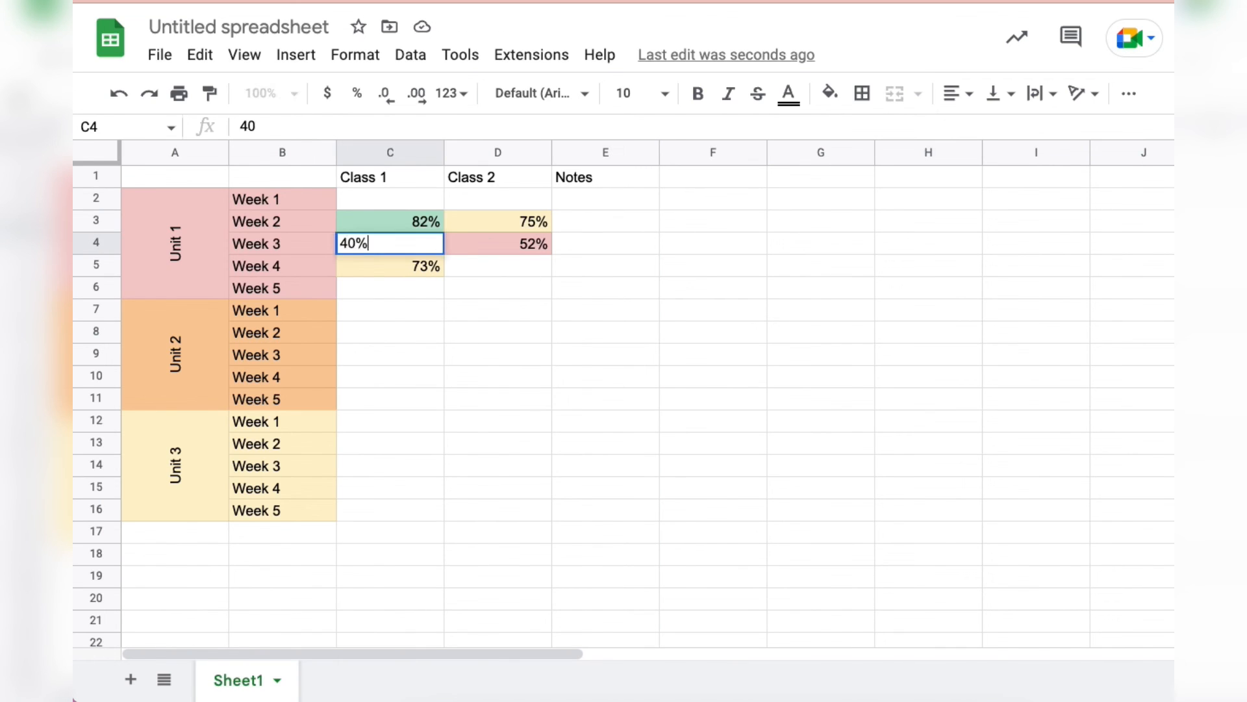
key(Return)
- Add the note "Several snow days" for Unit 1 Week 3 in cell E4
click(640, 244)
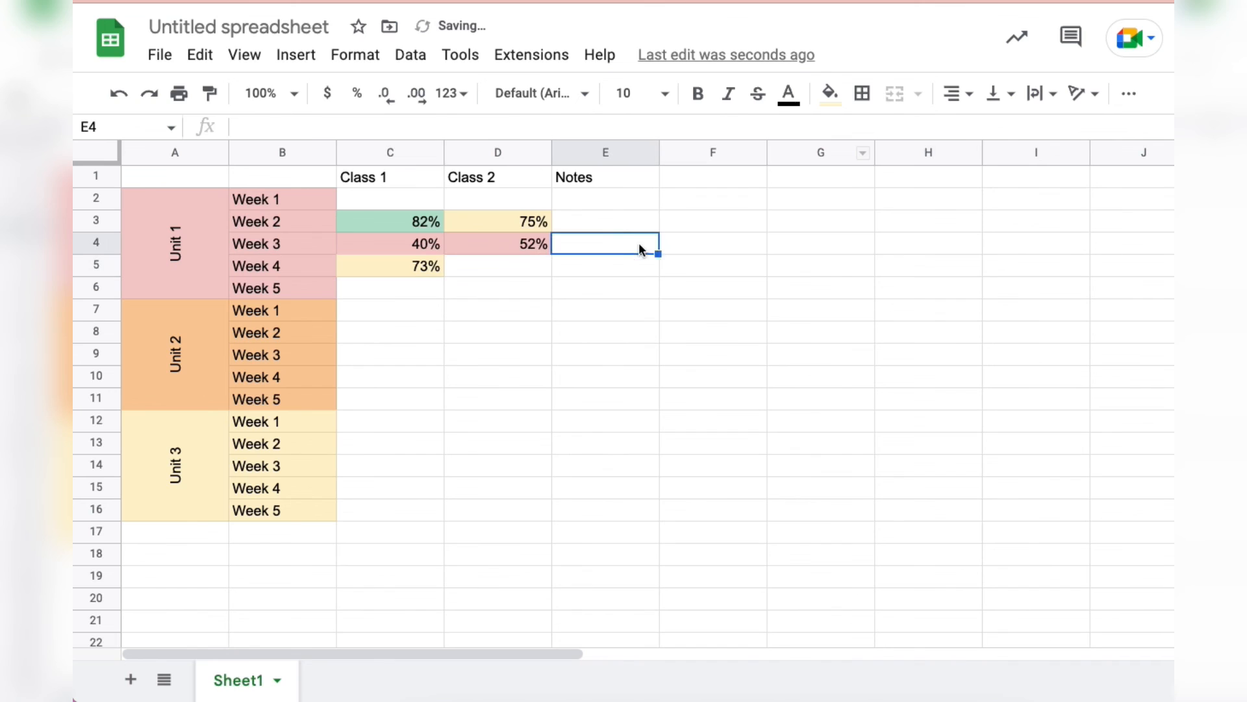
text(S)
key(BackSpace)
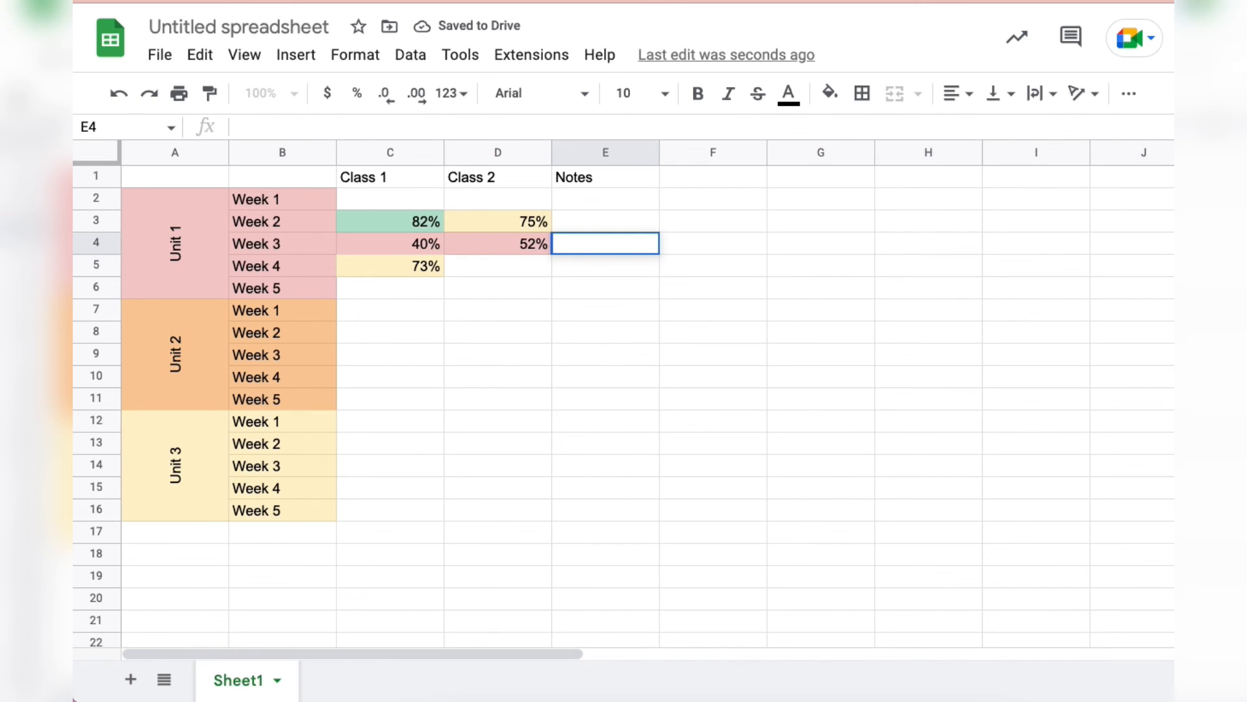
text(Several)
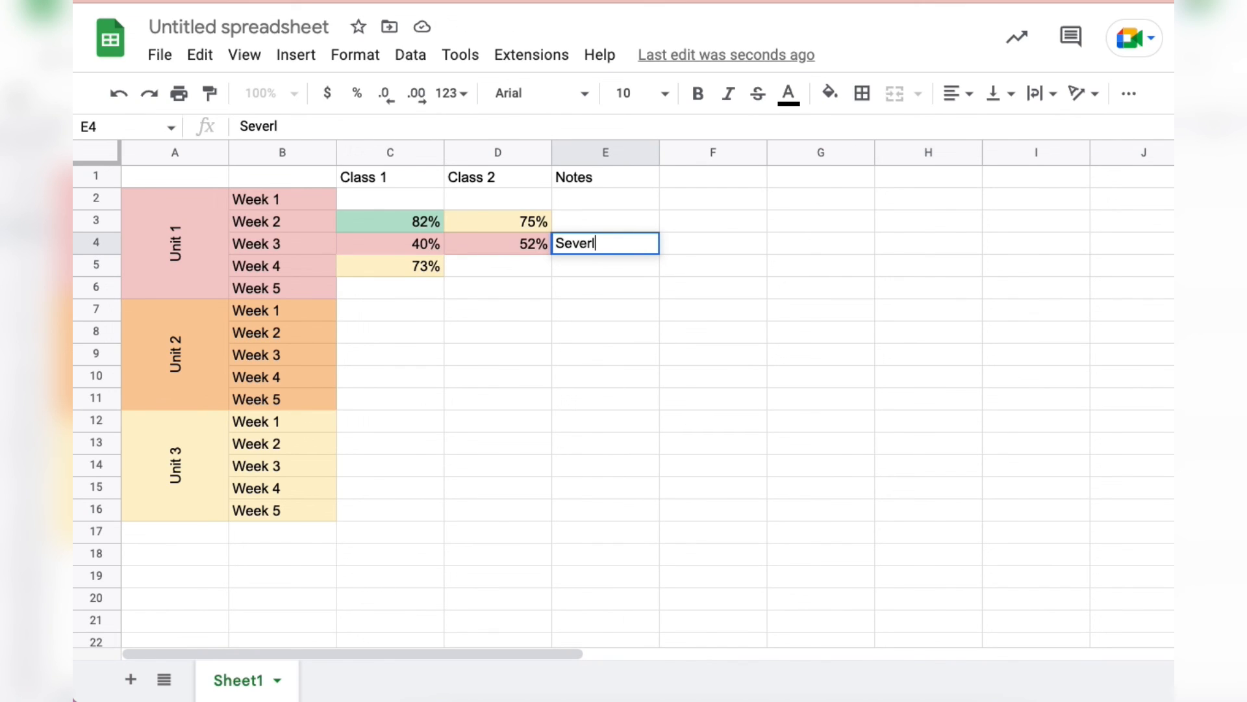
key(BackSpace)
text(al snow days)
key(Return)
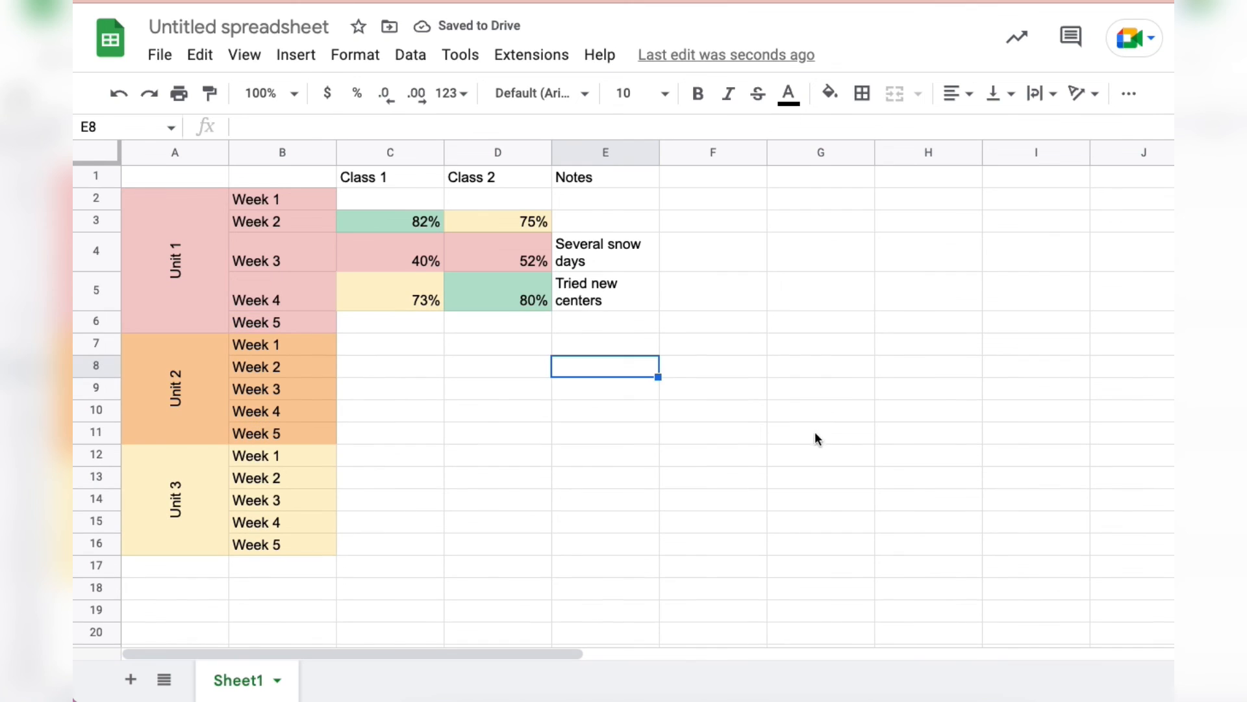
- Select the entire sheet and change its font to Century Gothic
click(818, 434)
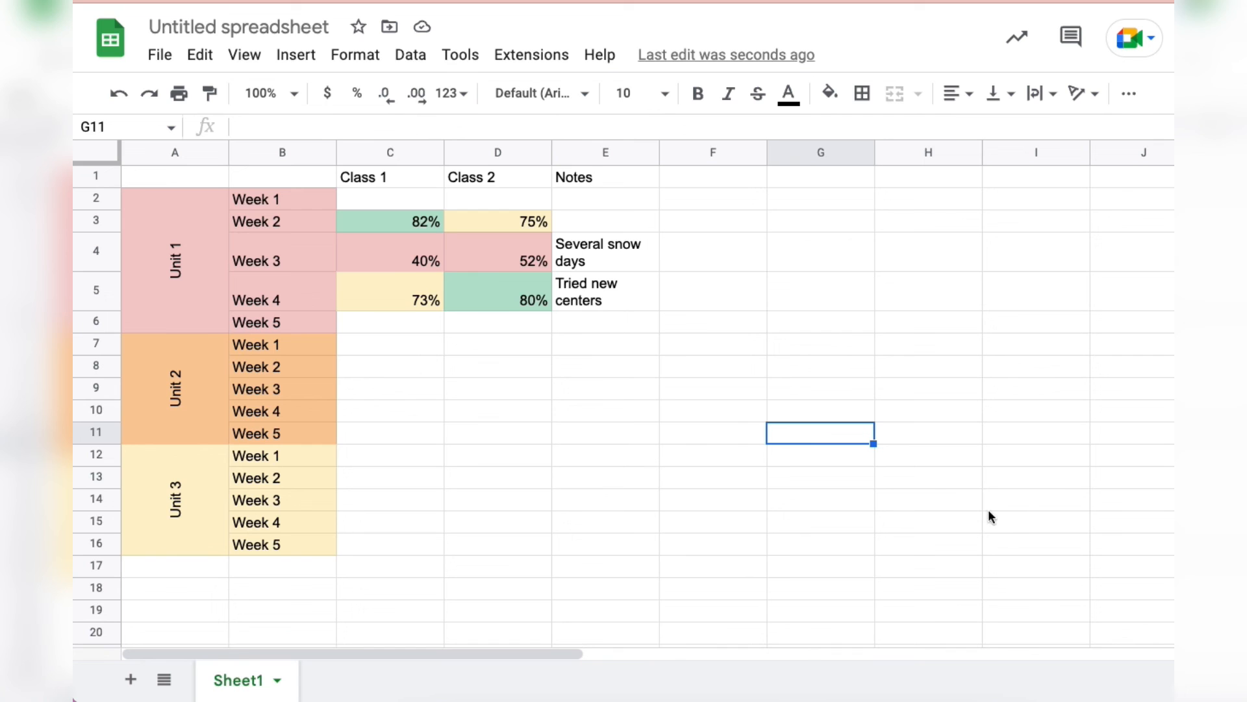
click(93, 147)
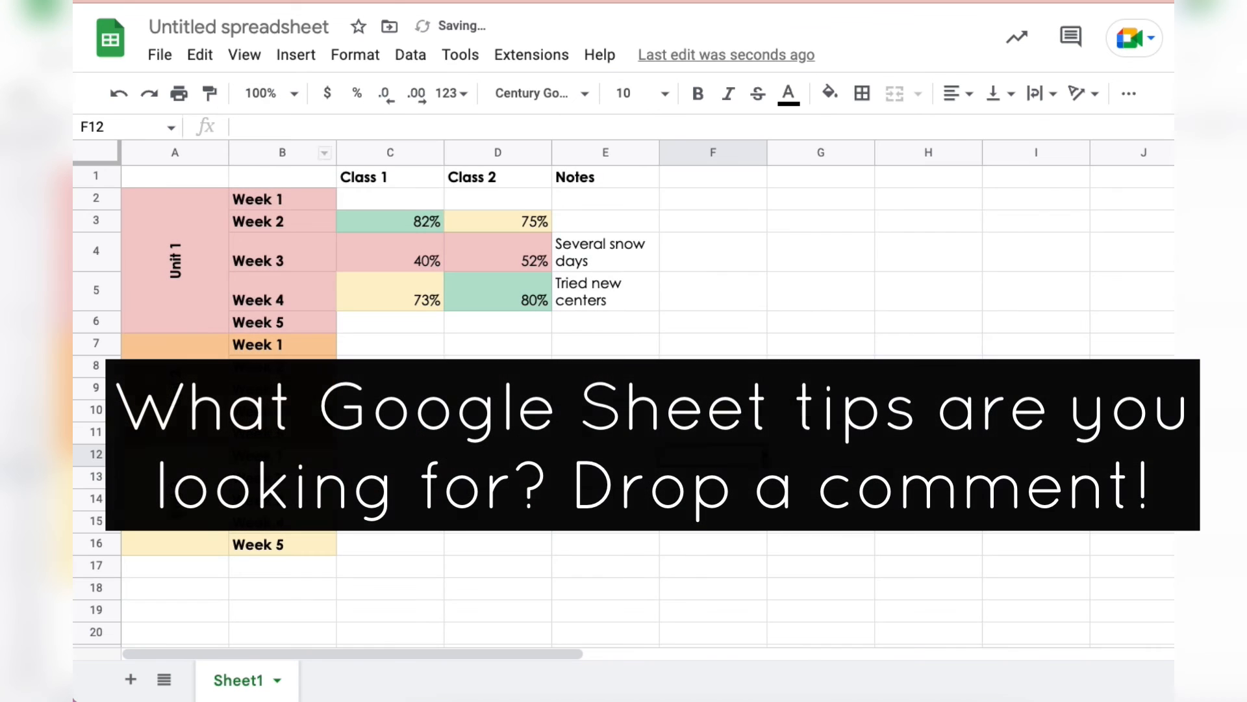